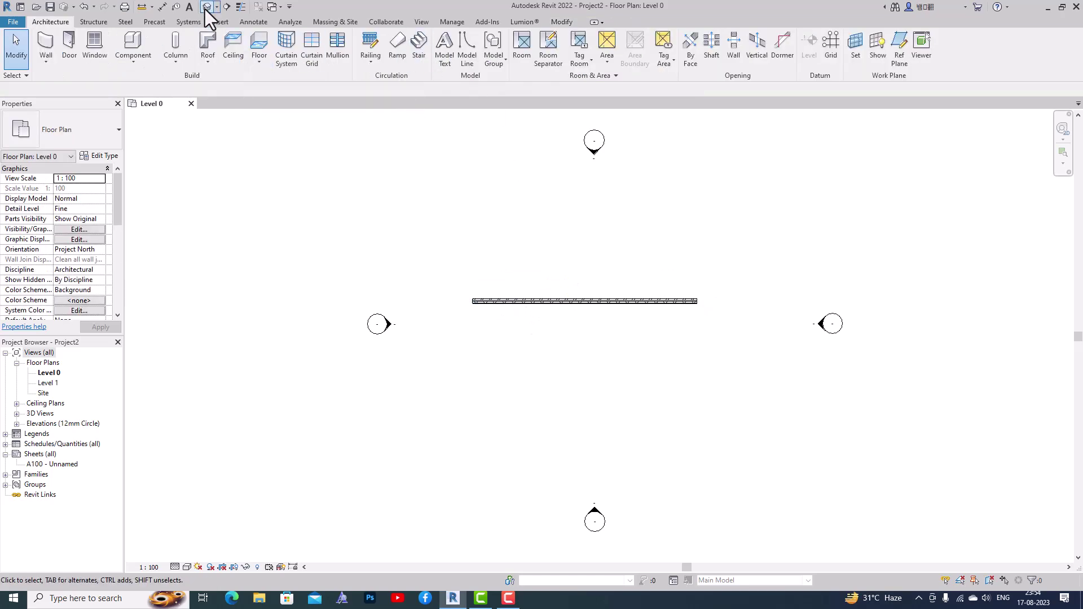
Open the Default 3D View to see the brick wall in 3D.
left_click(207, 8)
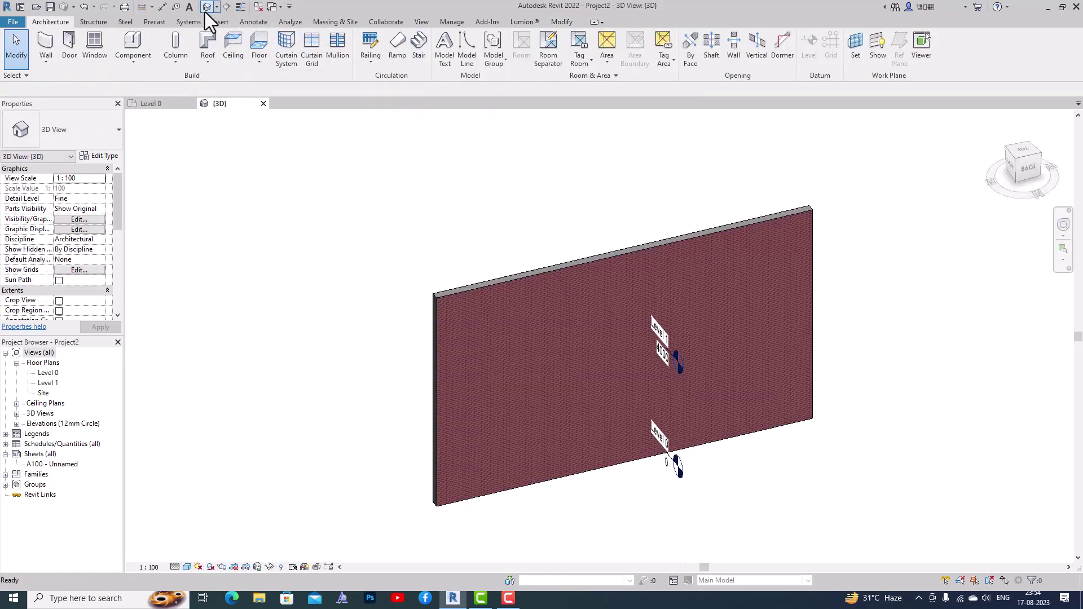
Change the brick wall's type to Curtain_Wall-Empty, then deselect it.
left_click(537, 289)
left_click(65, 136)
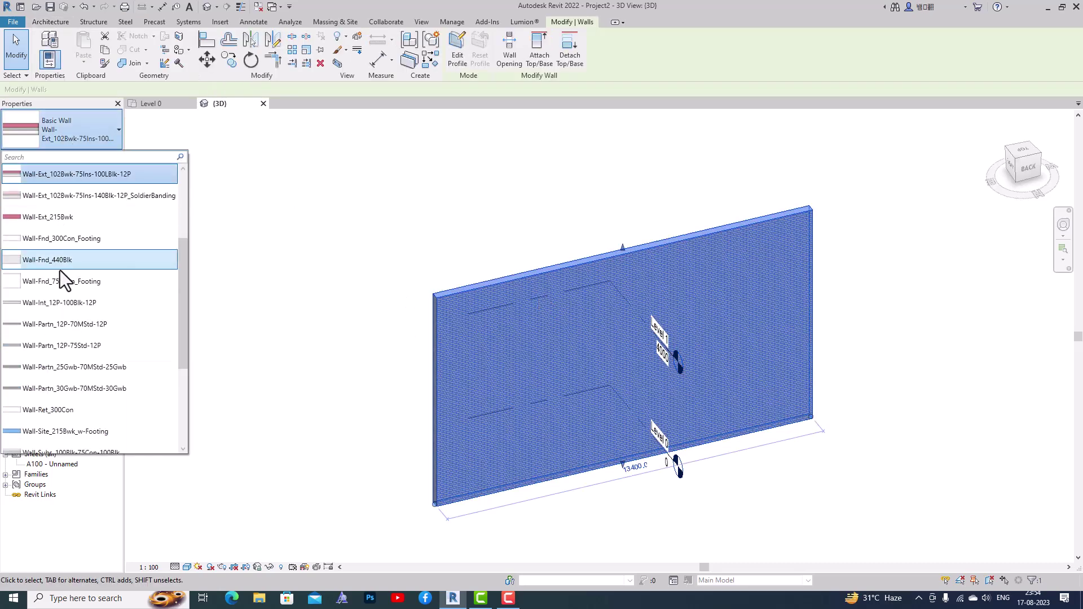
scroll(63, 282, "down", 2)
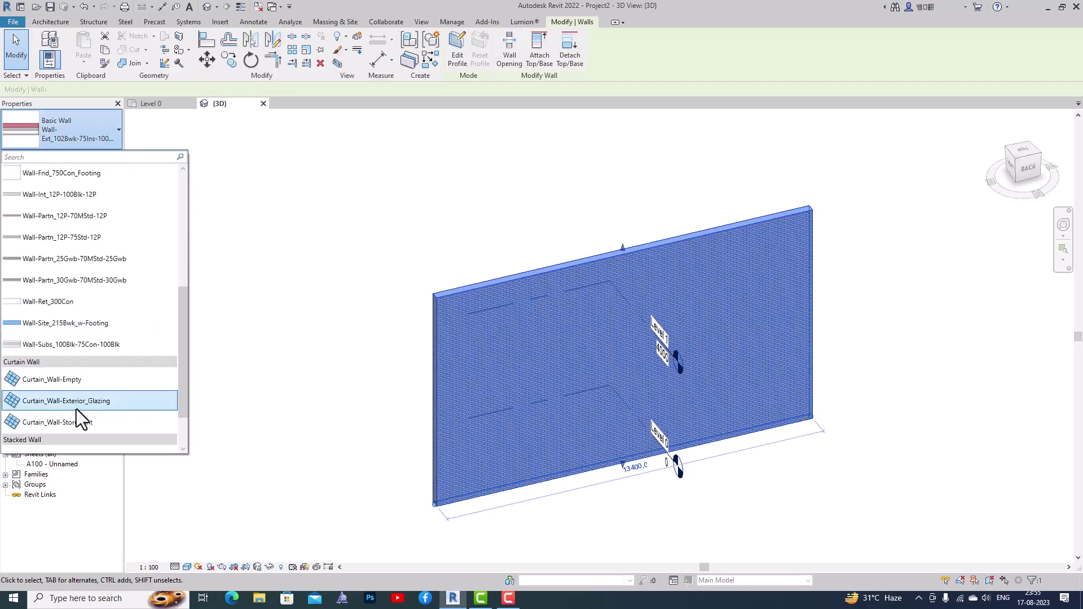
left_click(71, 383)
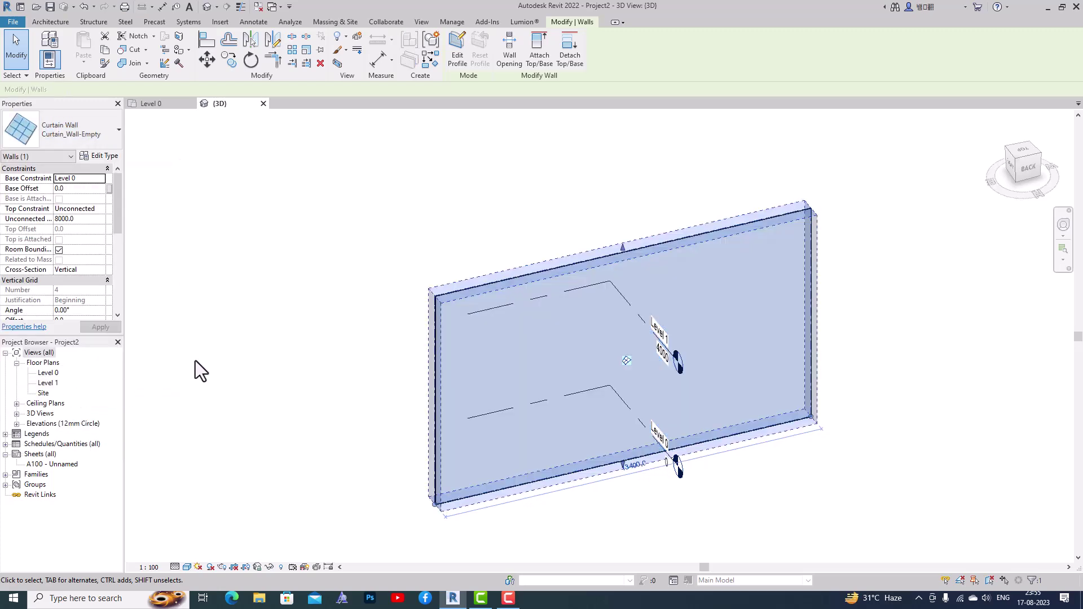
left_click(313, 339)
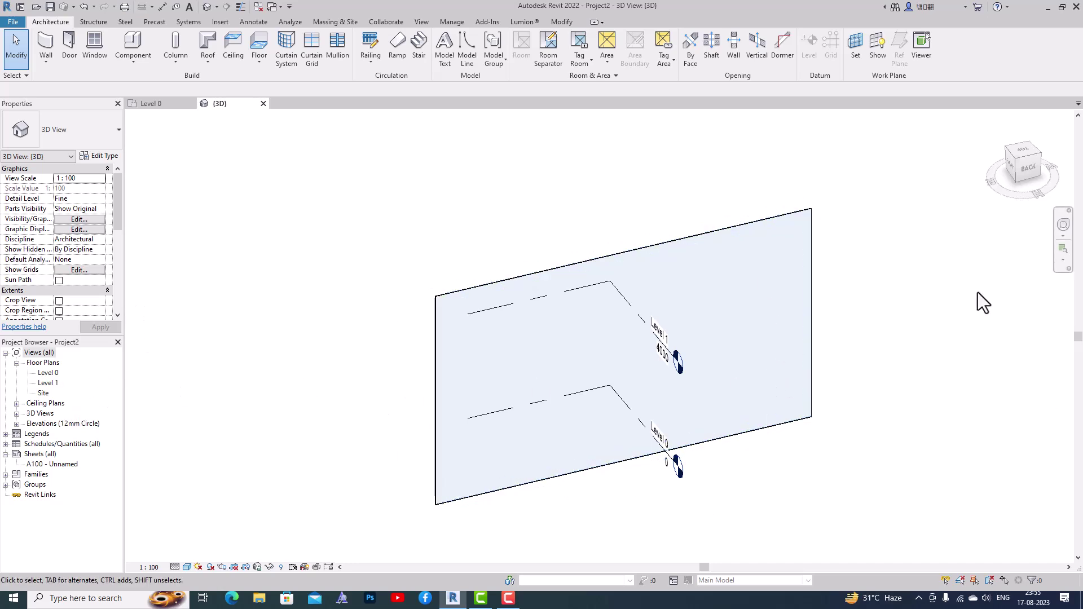
Return to the Level 0 floor plan and start a new family from a template.
double_click(50, 373)
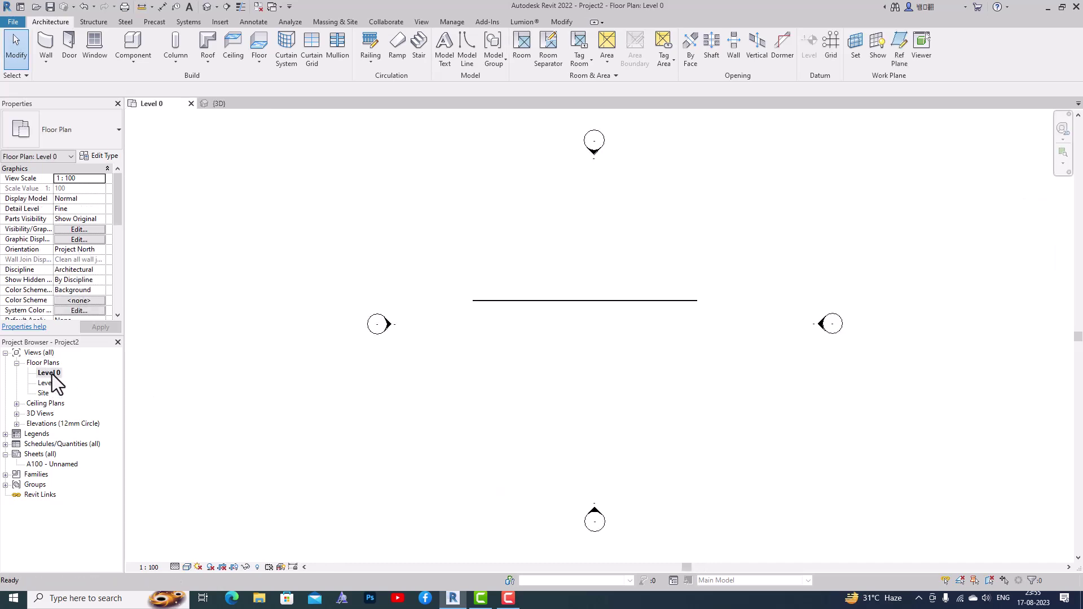
scroll(666, 218, "up", 2)
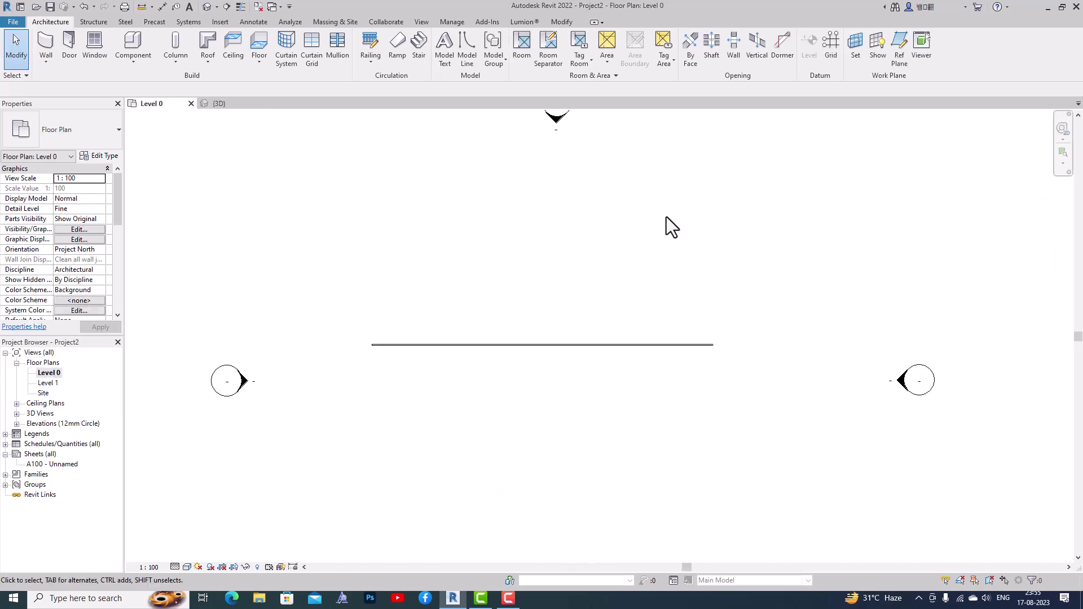
left_click(10, 23)
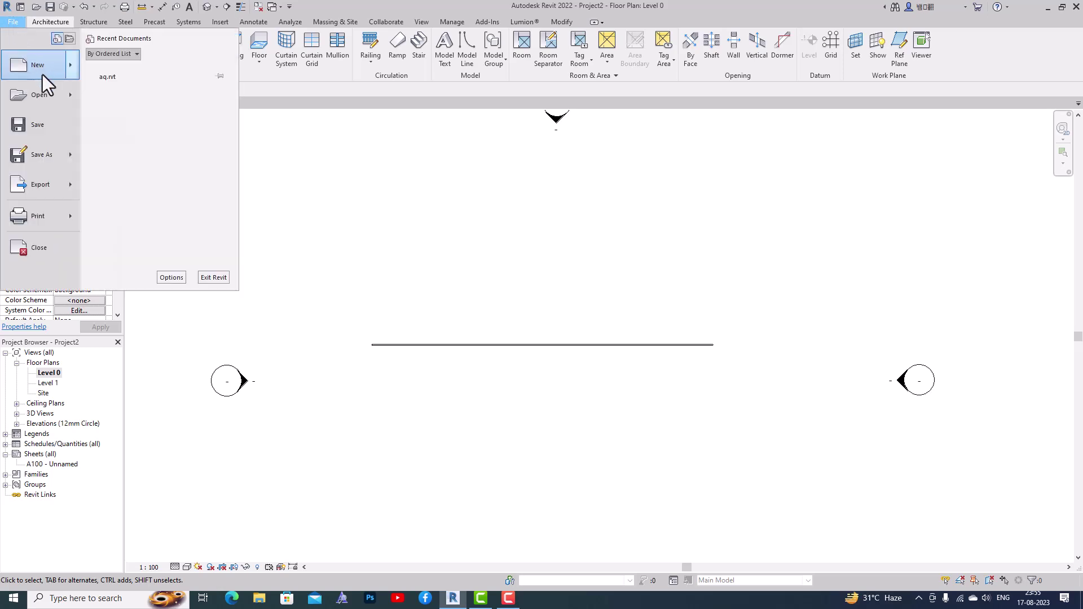
mouse_move(42, 74)
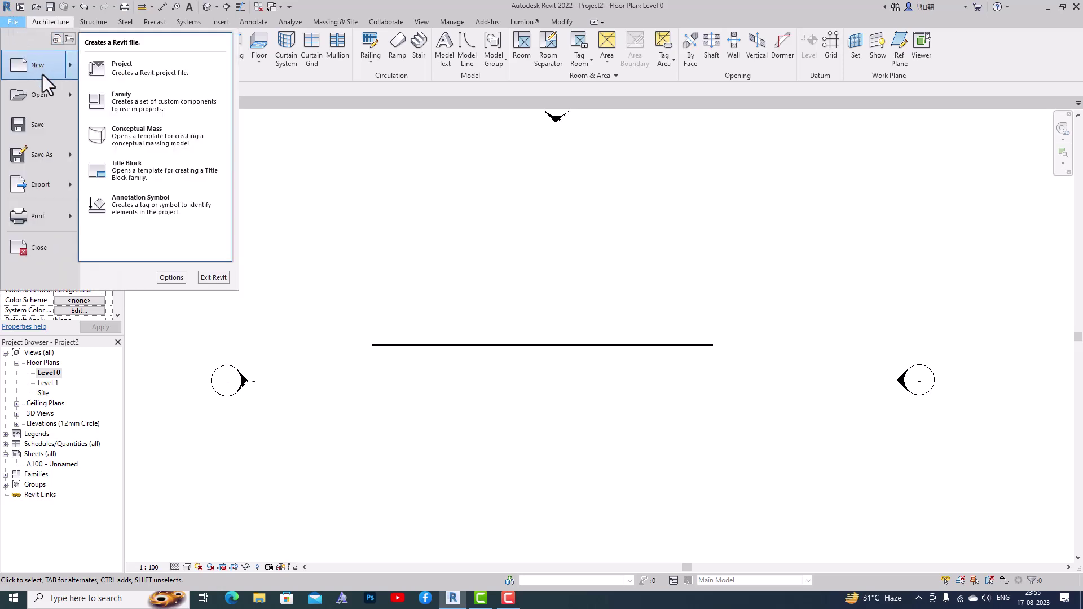
left_click(154, 103)
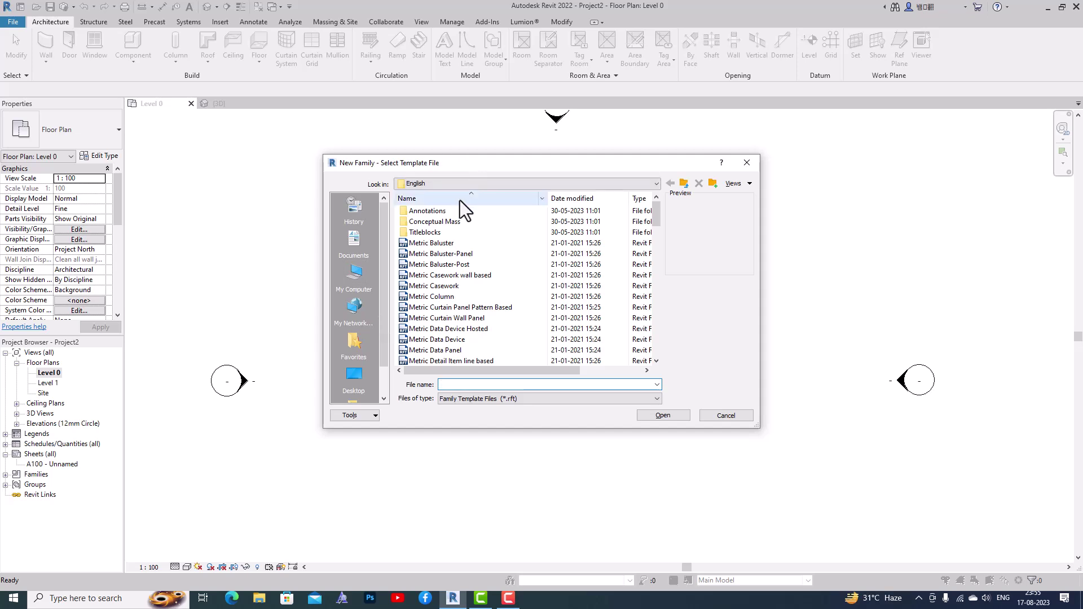
Browse to Family Templates > English and select the Metric Curtain Wall Panel template.
left_click(484, 187)
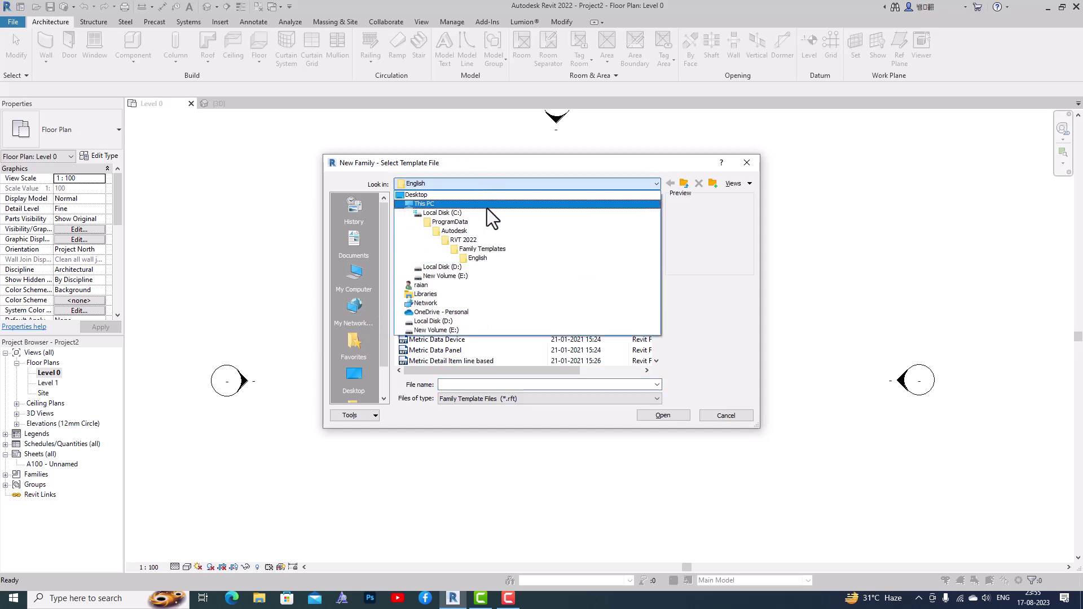
left_click(486, 249)
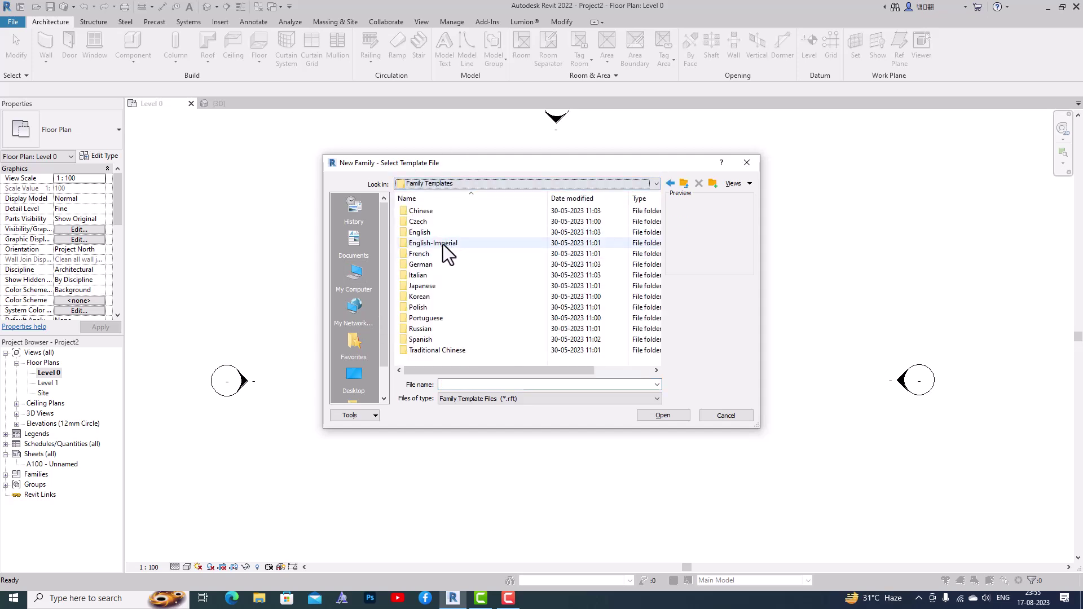
left_click(507, 185)
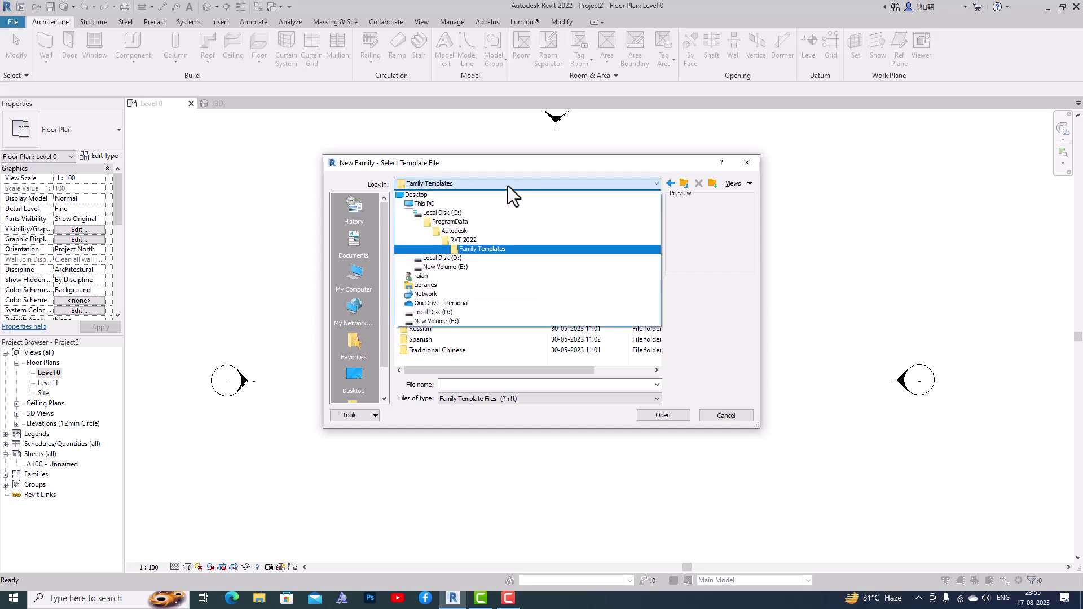
left_click(493, 248)
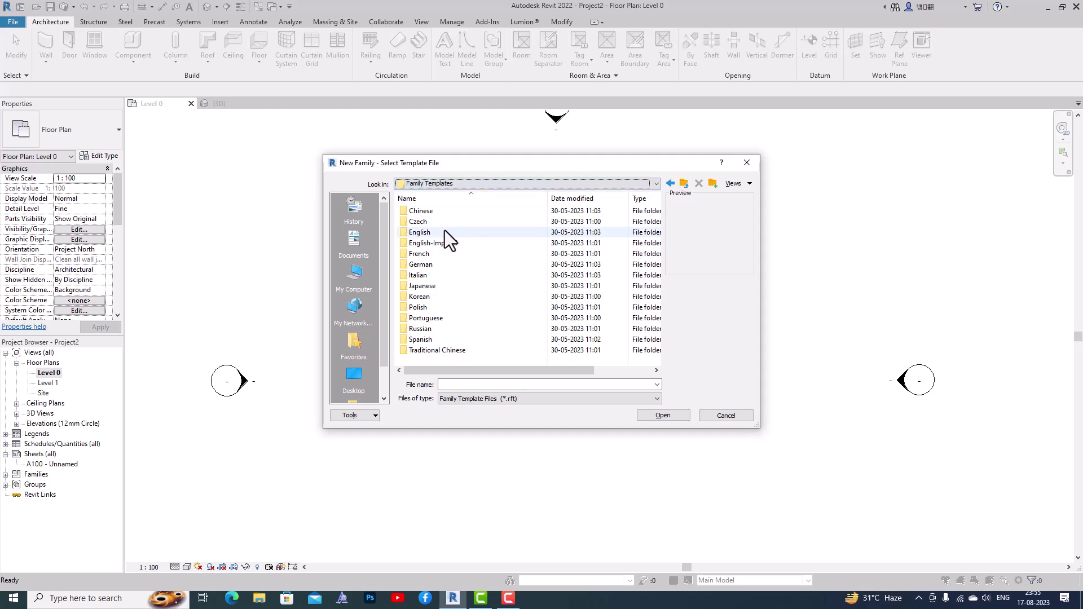
double_click(441, 235)
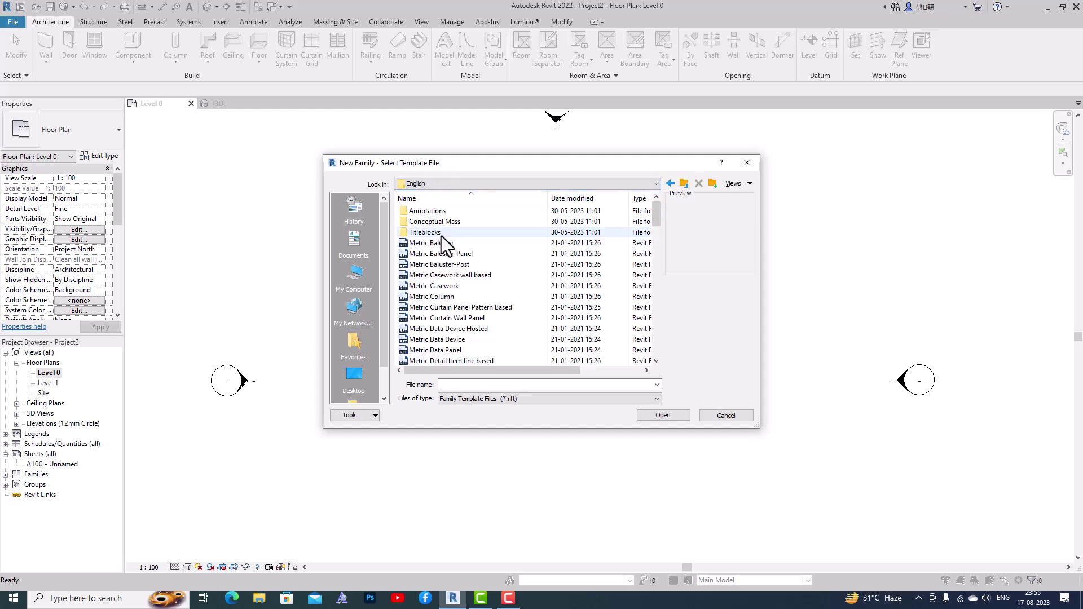
left_click(478, 319)
Create the Family2 curtain panel family and open its Interior elevation.
left_click(656, 415)
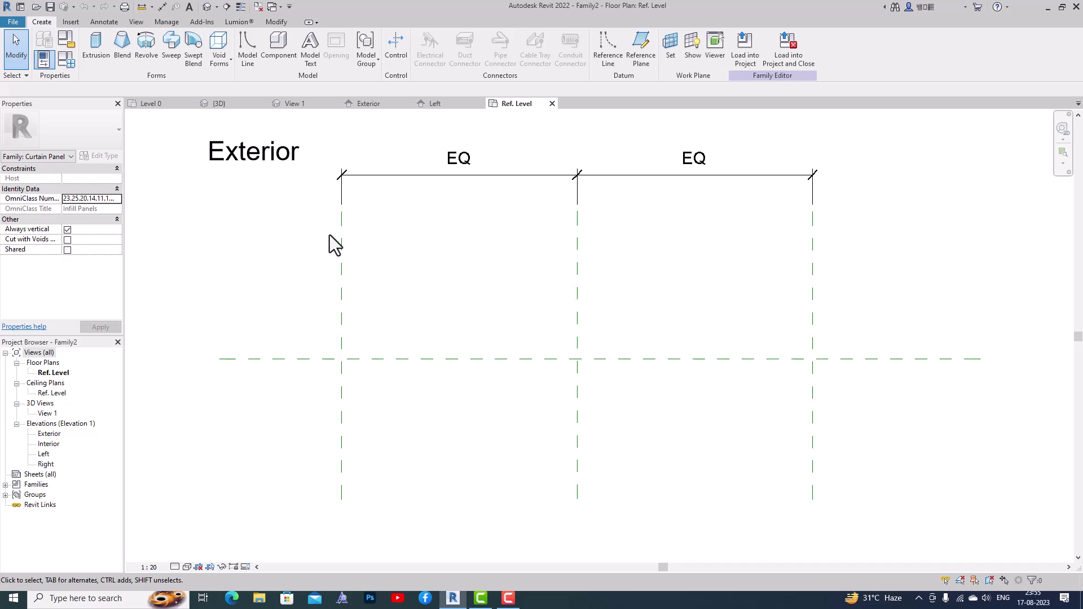
scroll(329, 234, "down", 1)
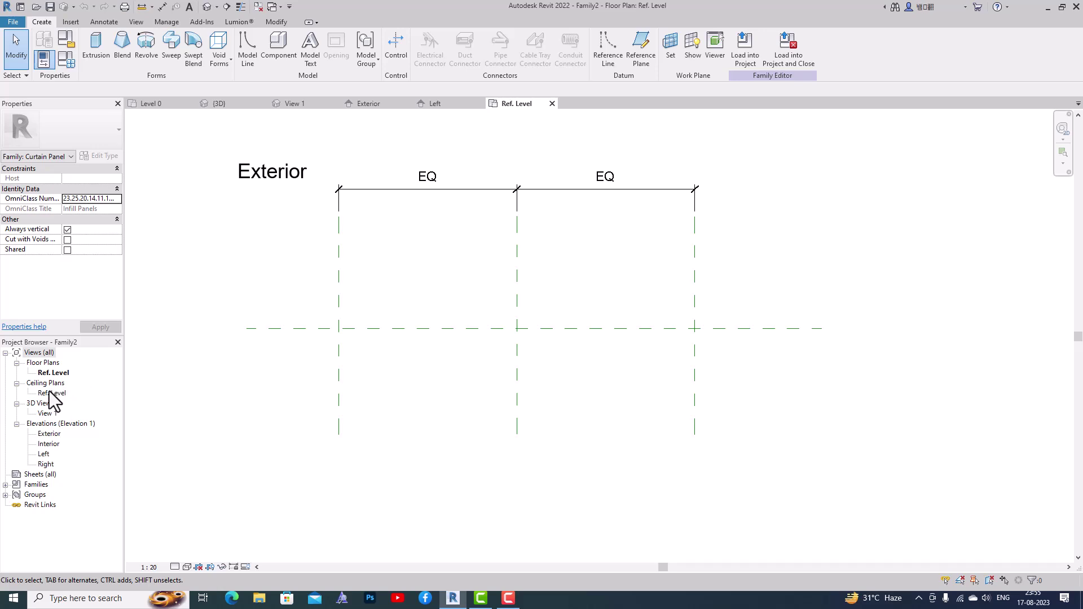
double_click(49, 444)
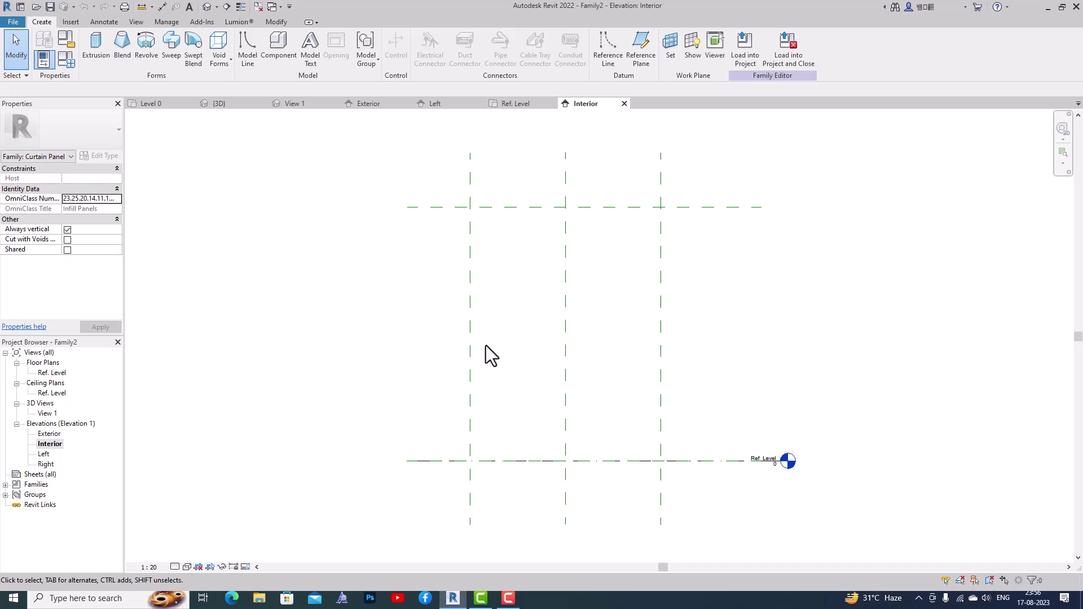
Set the Top reference plane to 600 above Ref. Level.
left_click(519, 208)
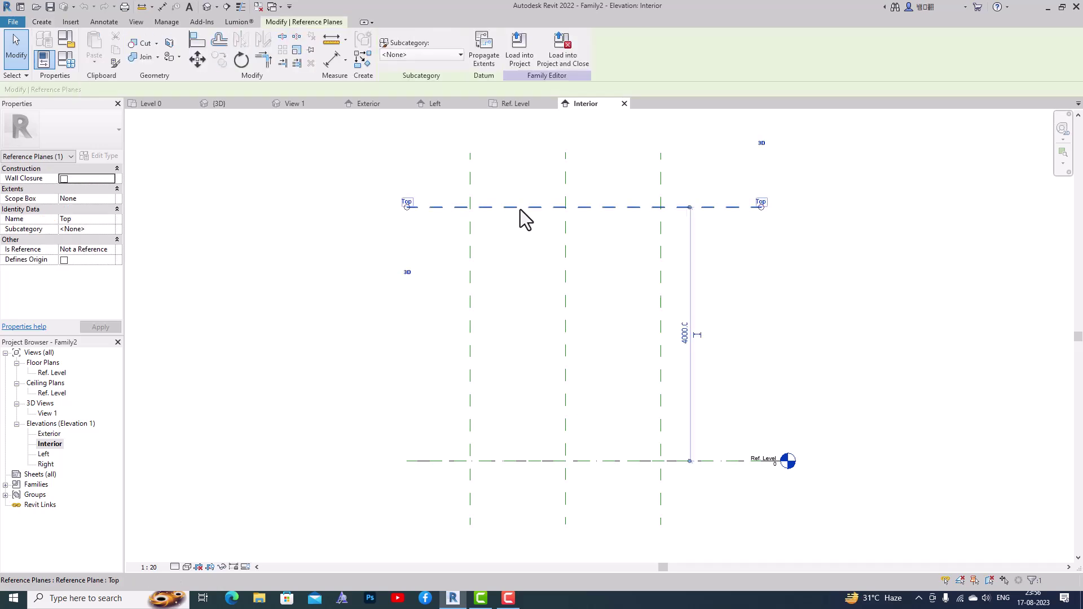
left_click(687, 344)
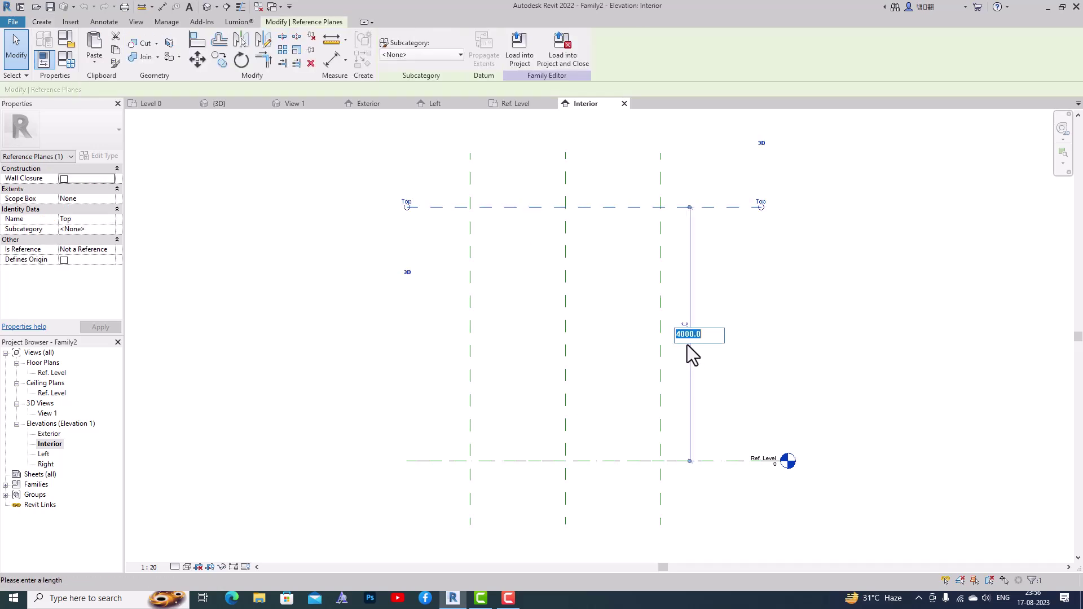
type("600")
key("Return")
scroll(497, 490, "up", 2)
Place the Left reference plane 300 from the centre plane.
left_click(459, 484)
left_click(531, 428)
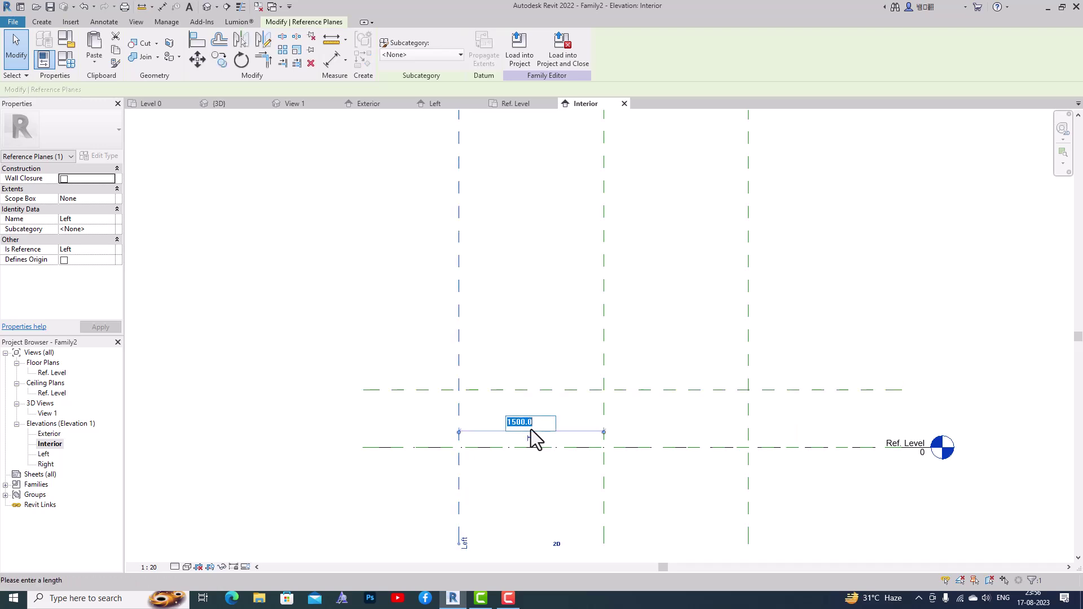
type("600")
key("Return")
scroll(682, 426, "up", 1)
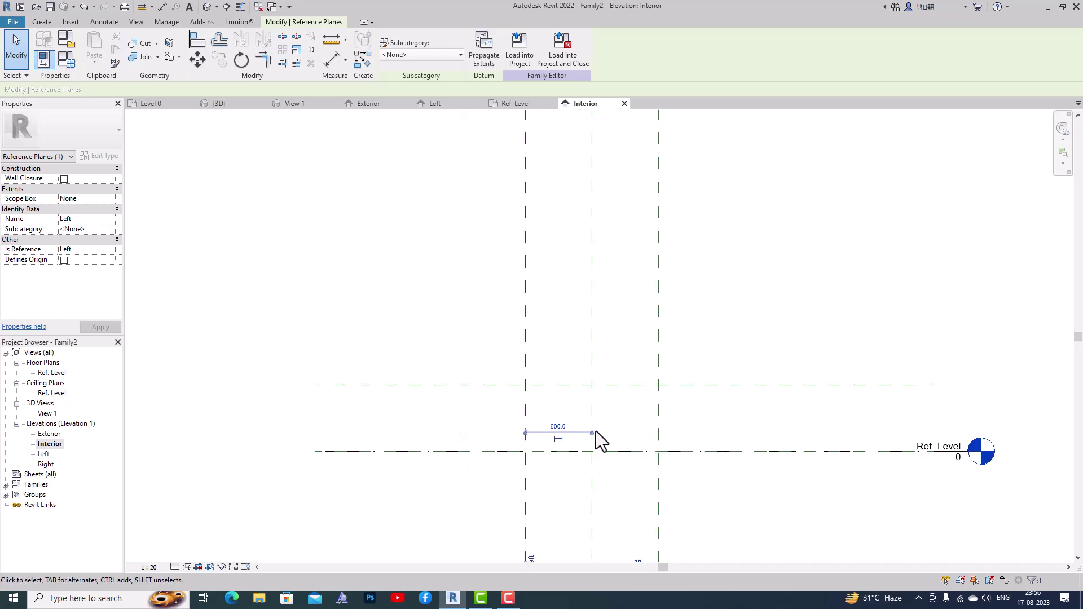
left_click(557, 428)
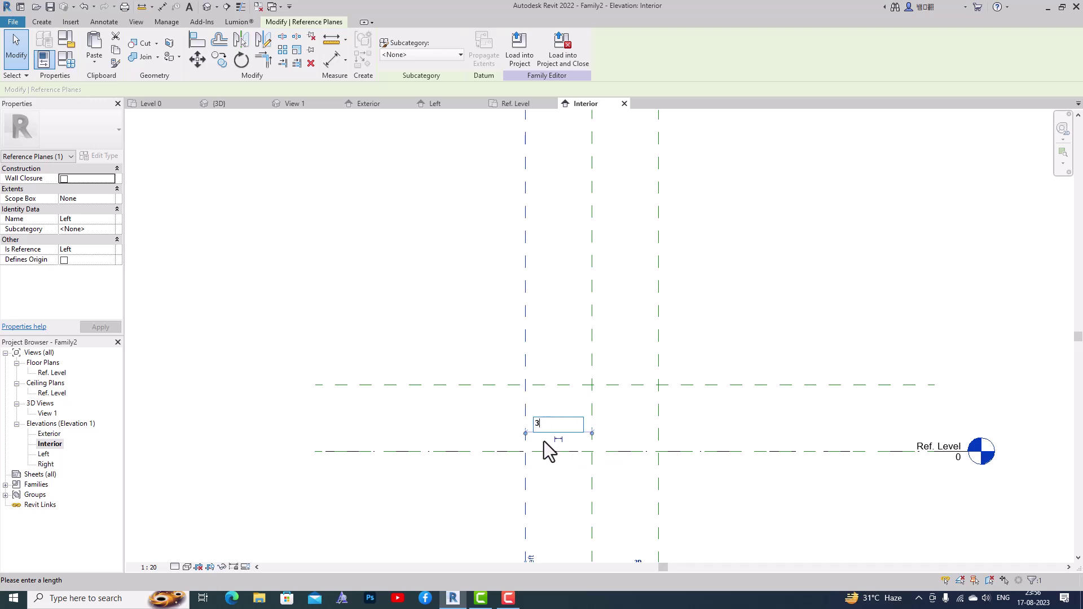
key("Return")
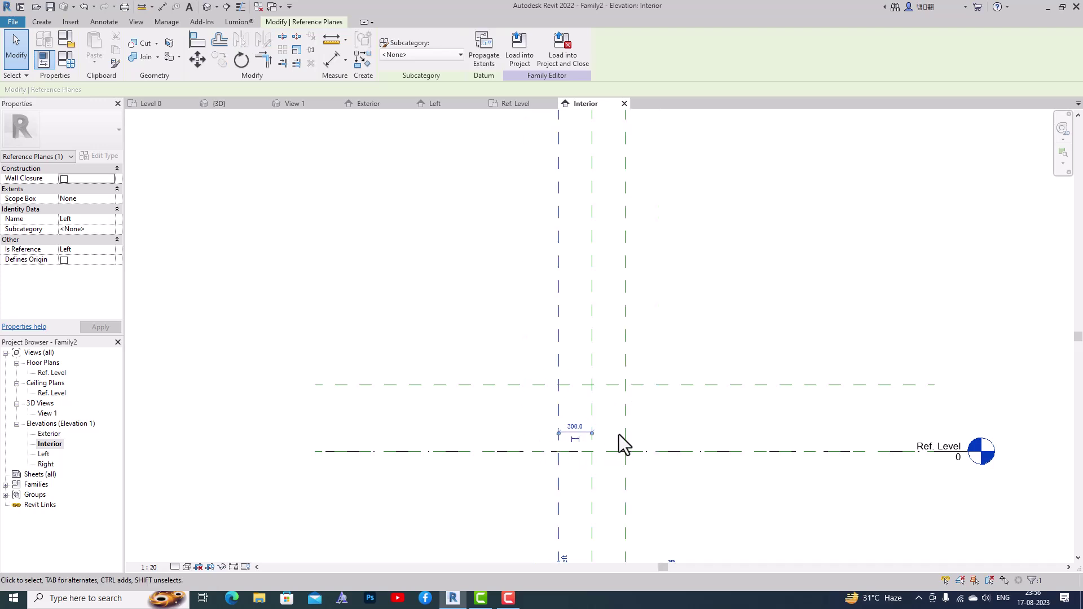
scroll(620, 442, "up", 1)
left_click(678, 420)
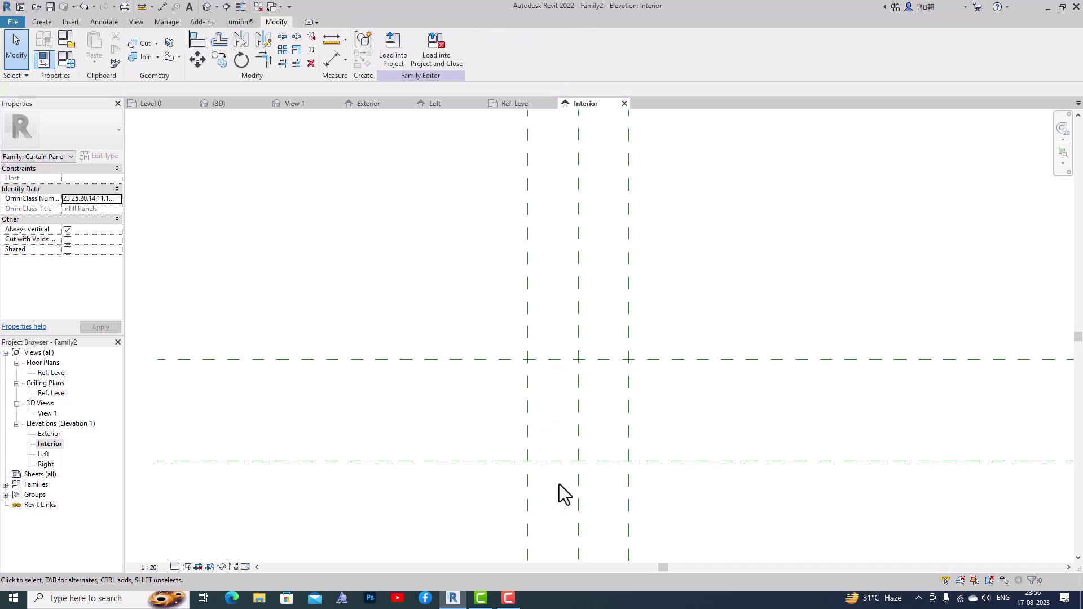
left_click(42, 23)
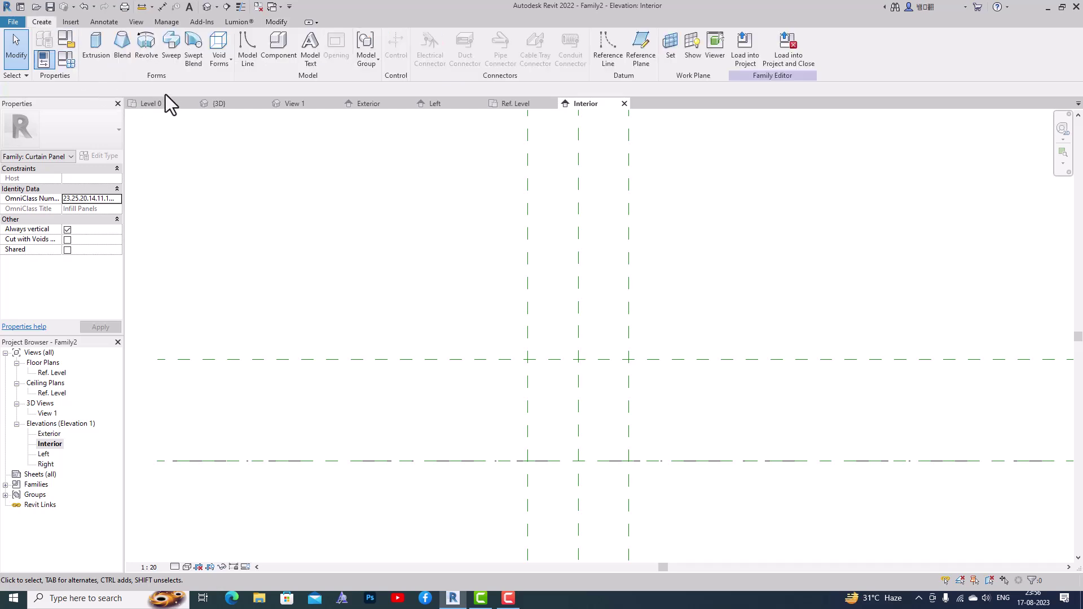
Sketch a 600 × 600 rectangle as the solid blend's base boundary.
left_click(122, 56)
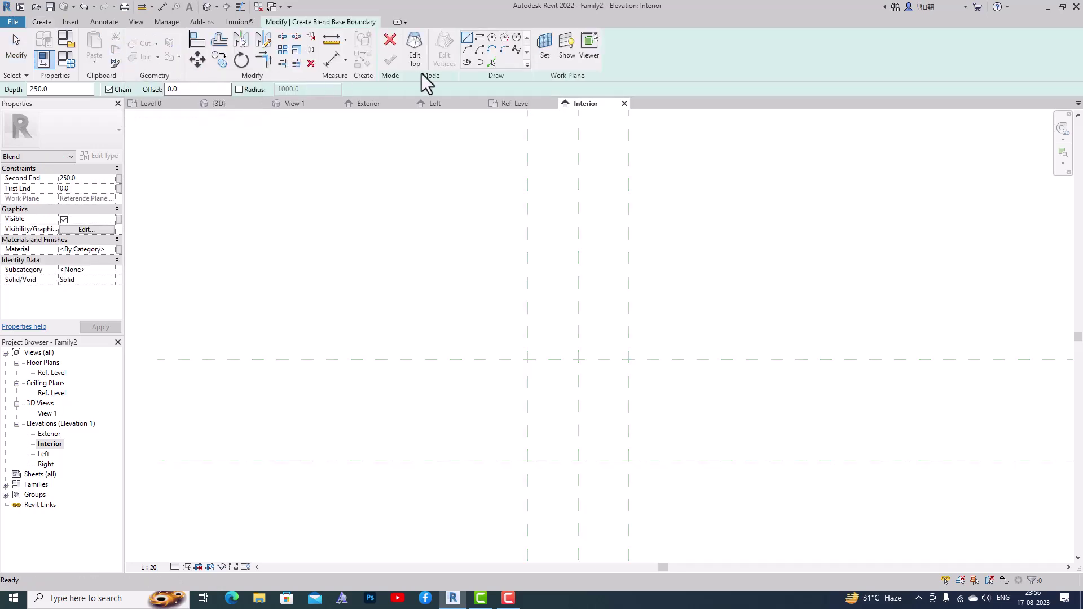
left_click(480, 38)
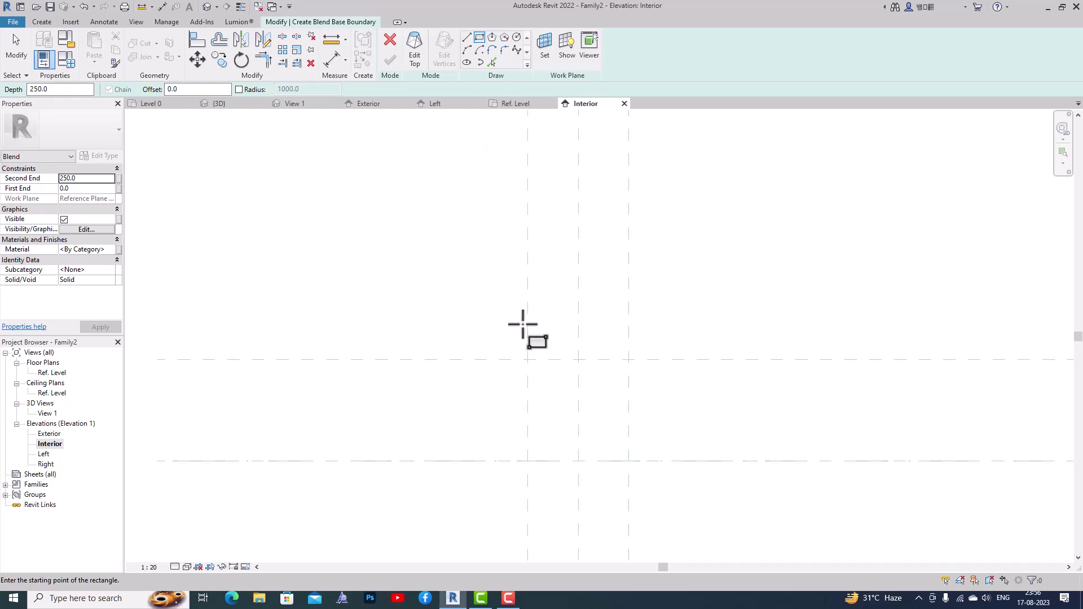
left_click(528, 360)
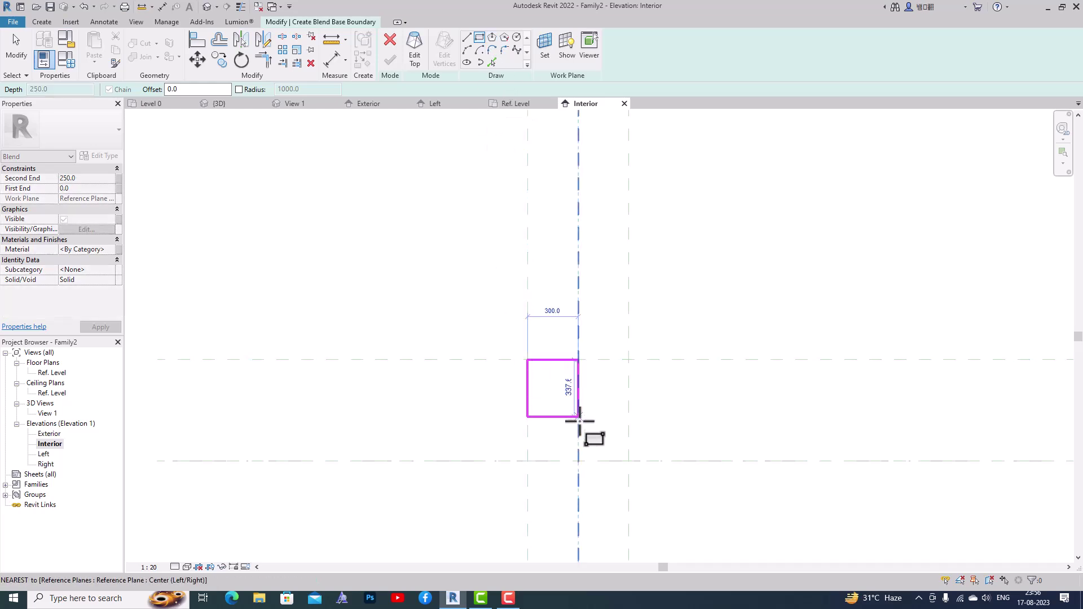
left_click(628, 461)
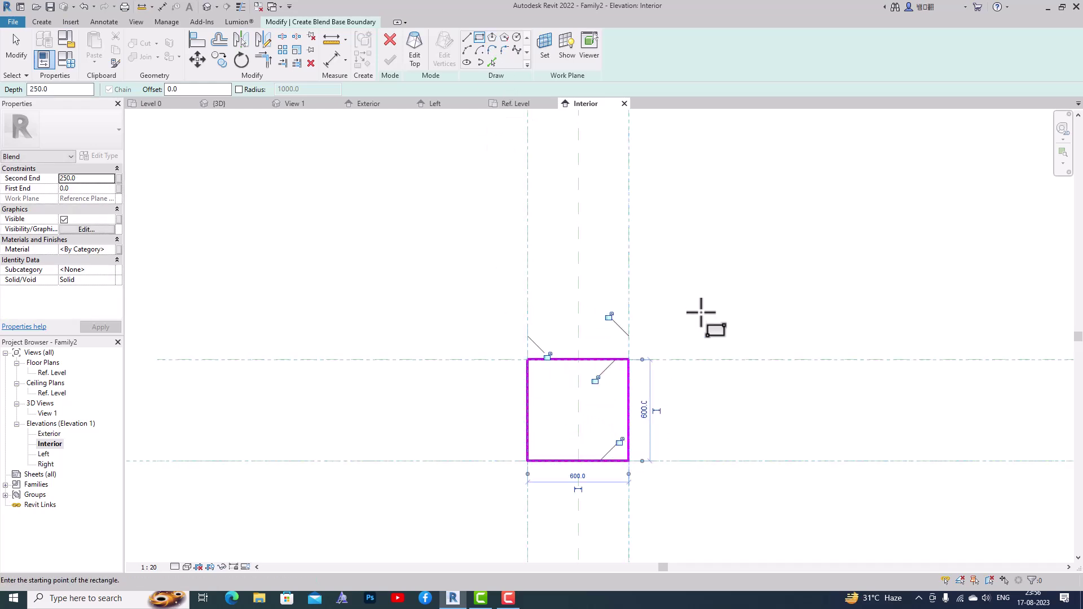
left_click(414, 60)
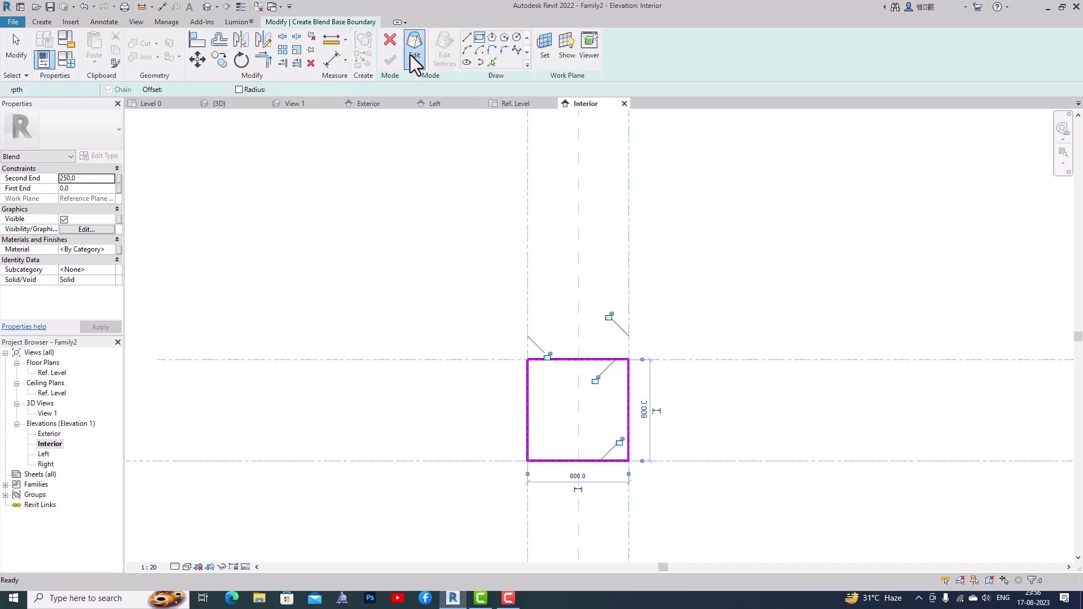
Draw two diagonal guide lines between opposite corners of the square.
left_click(519, 39)
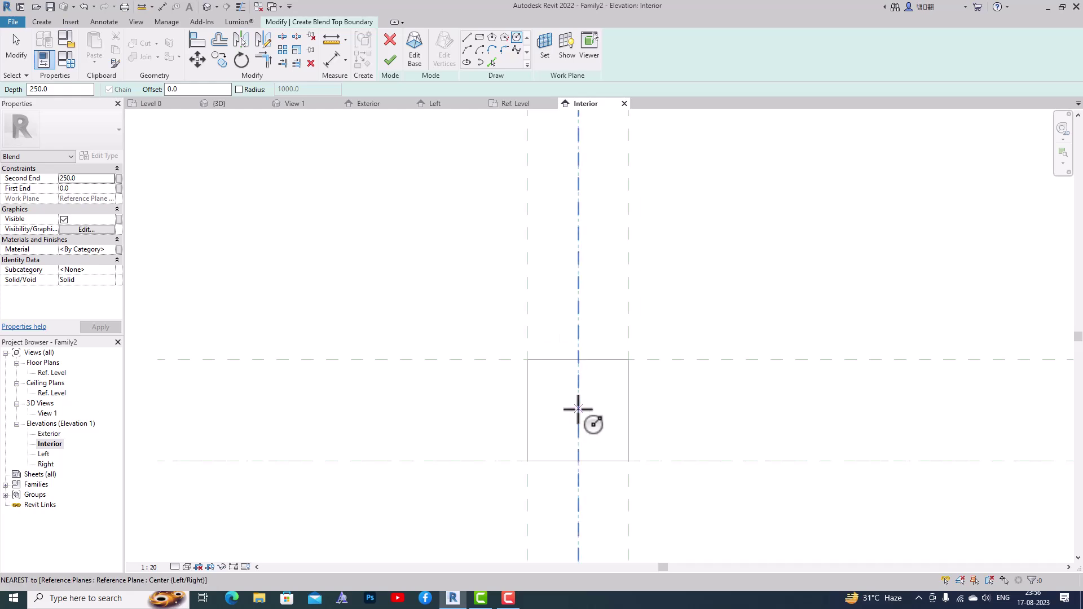
left_click(467, 37)
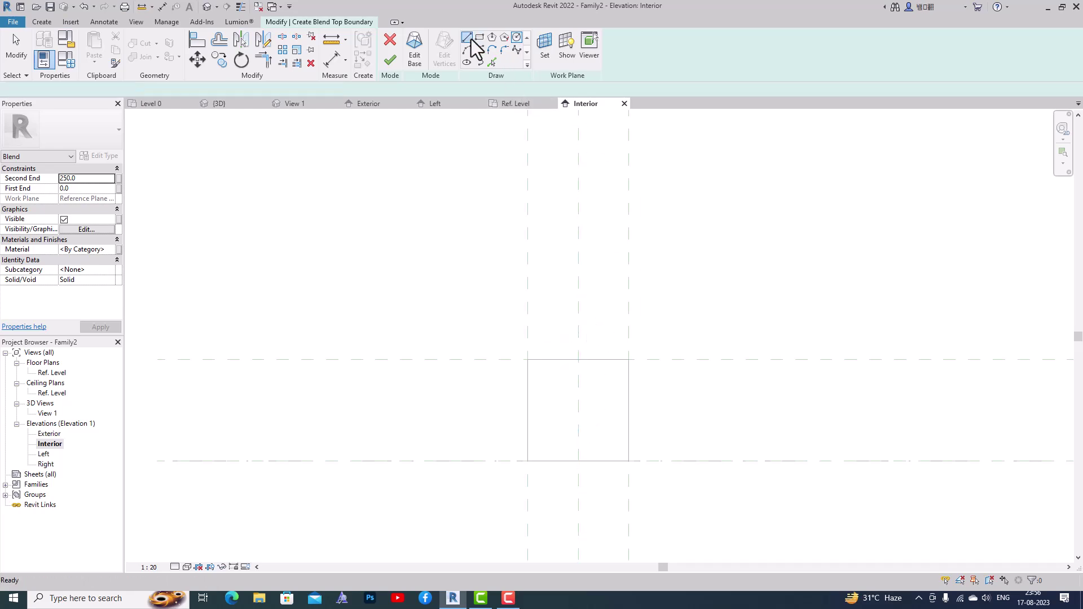
left_click(529, 359)
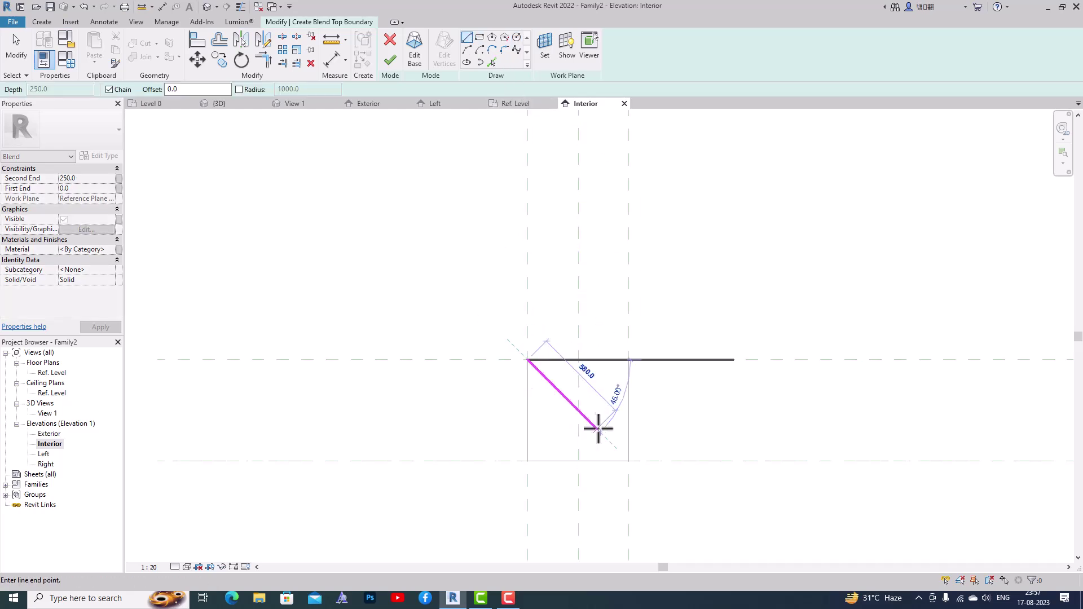
left_click(629, 461)
key("Escape")
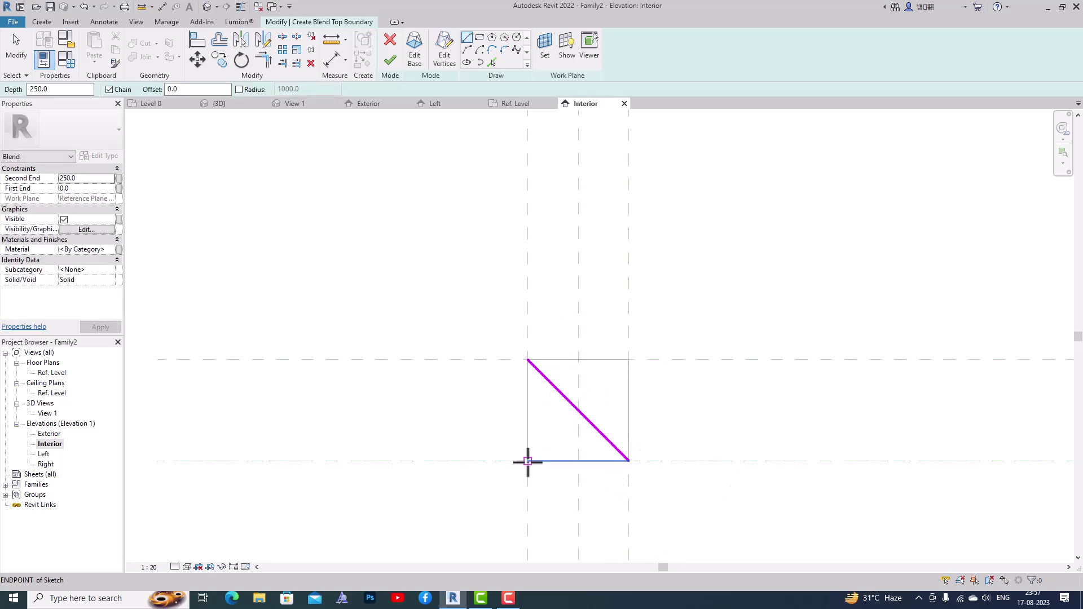
left_click(529, 461)
left_click(628, 360)
key("Escape")
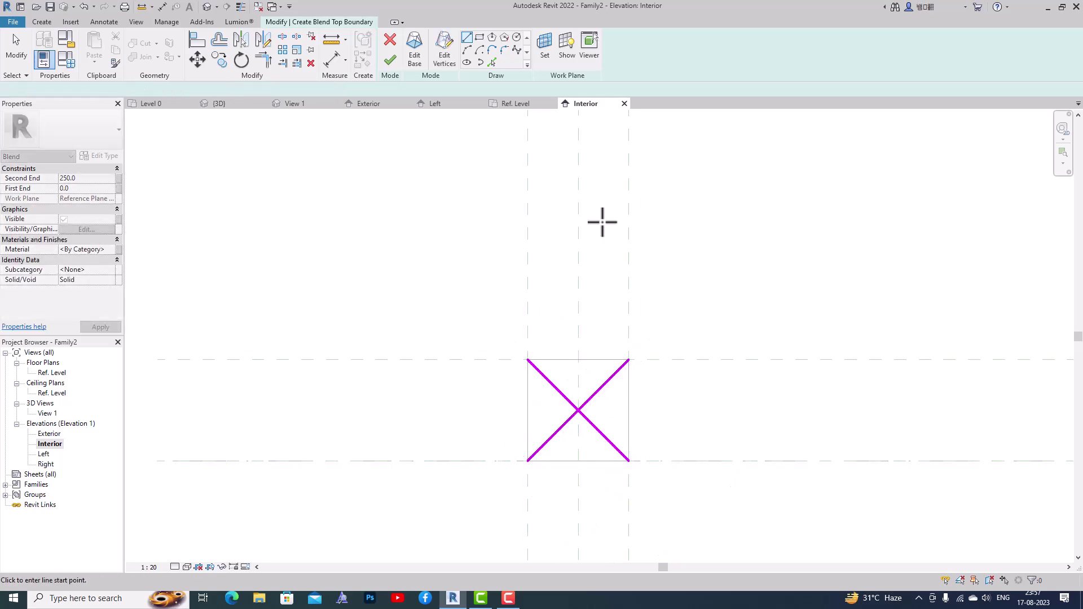
Draw a small top-boundary circle centred where the diagonals cross.
left_click(517, 38)
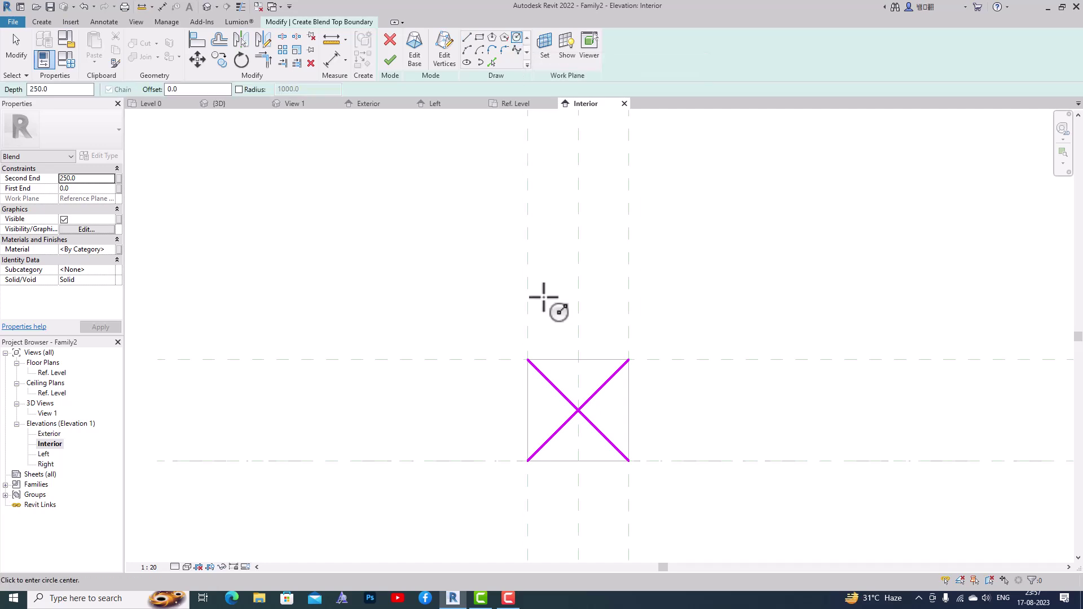
scroll(574, 419, "up", 3)
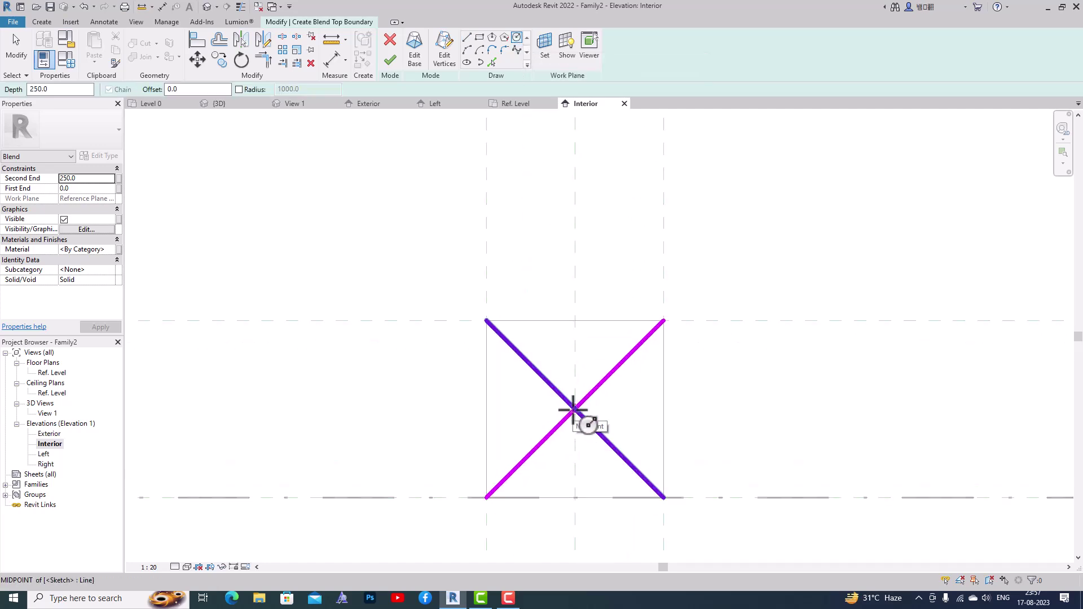
left_click(574, 409)
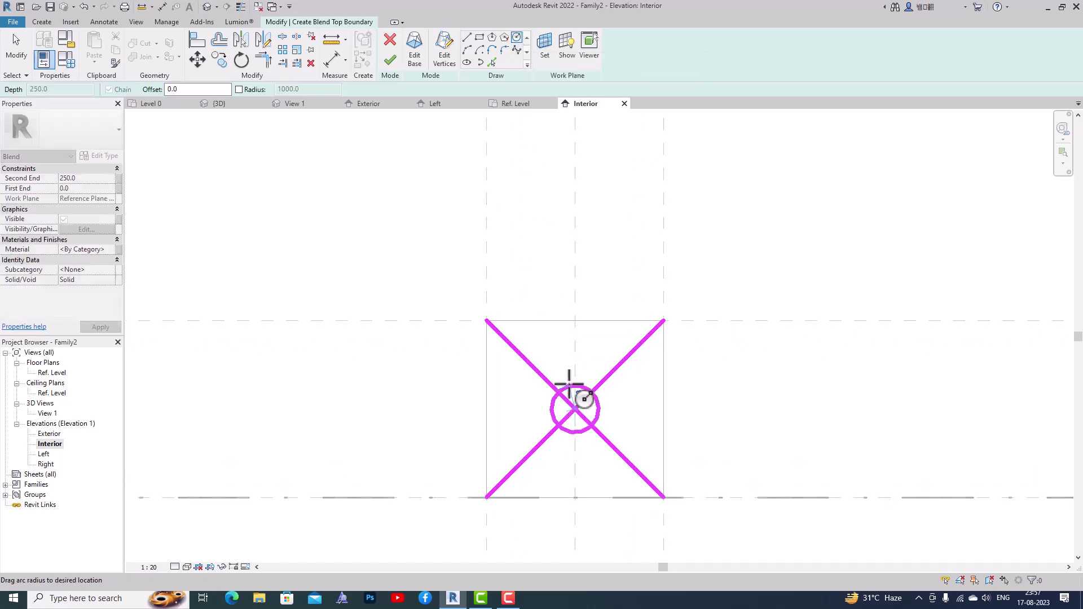
left_click(571, 388)
key("Escape")
key("Escape")
Delete both diagonal guides and set the blend's Second End to 100.
left_click(541, 376)
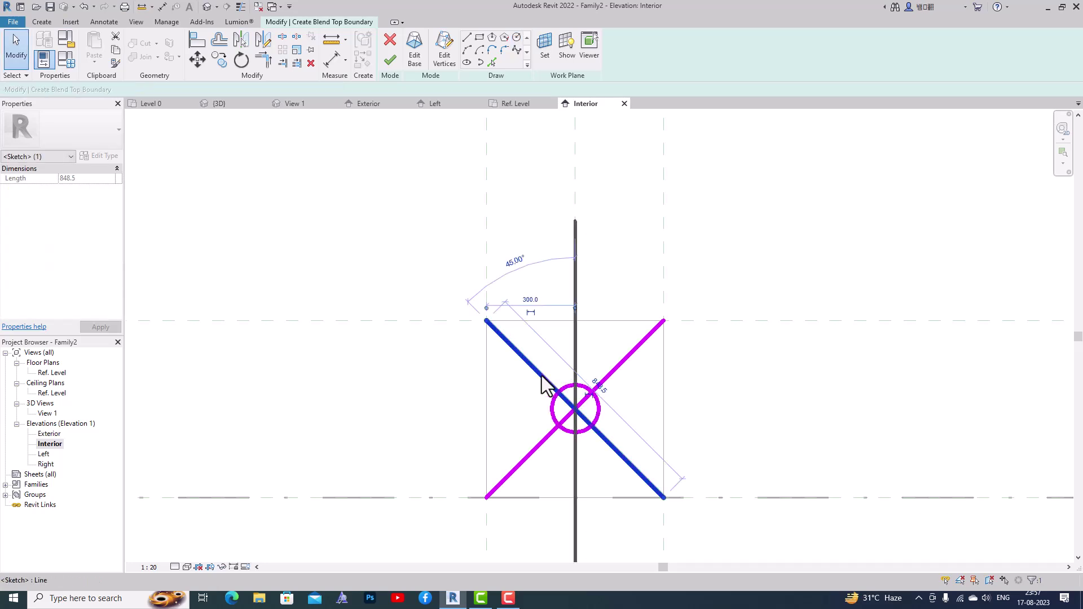
key("Delete")
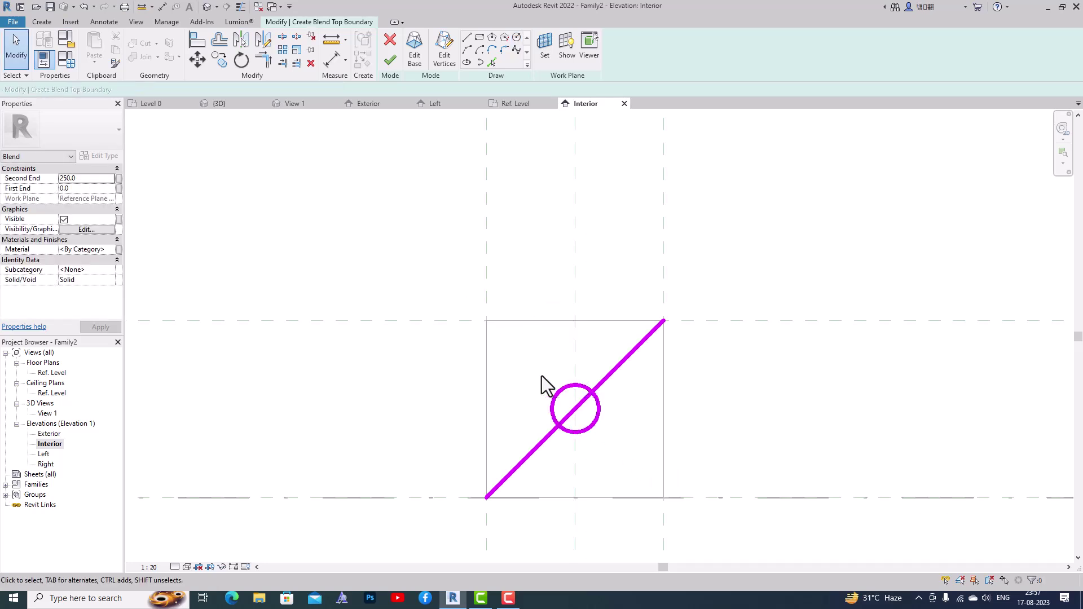
left_click(599, 386)
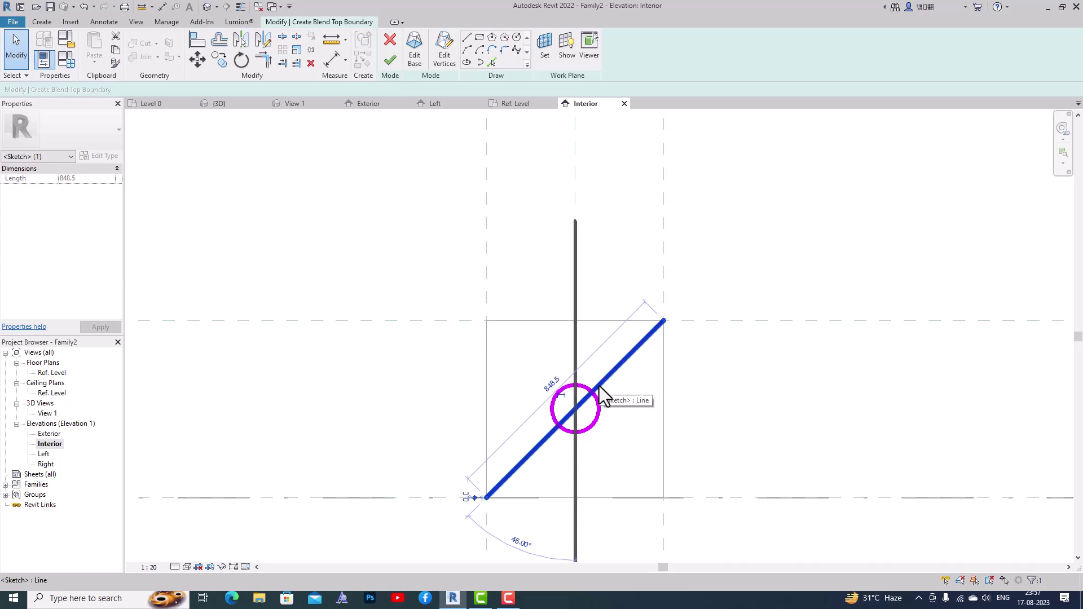
key("Delete")
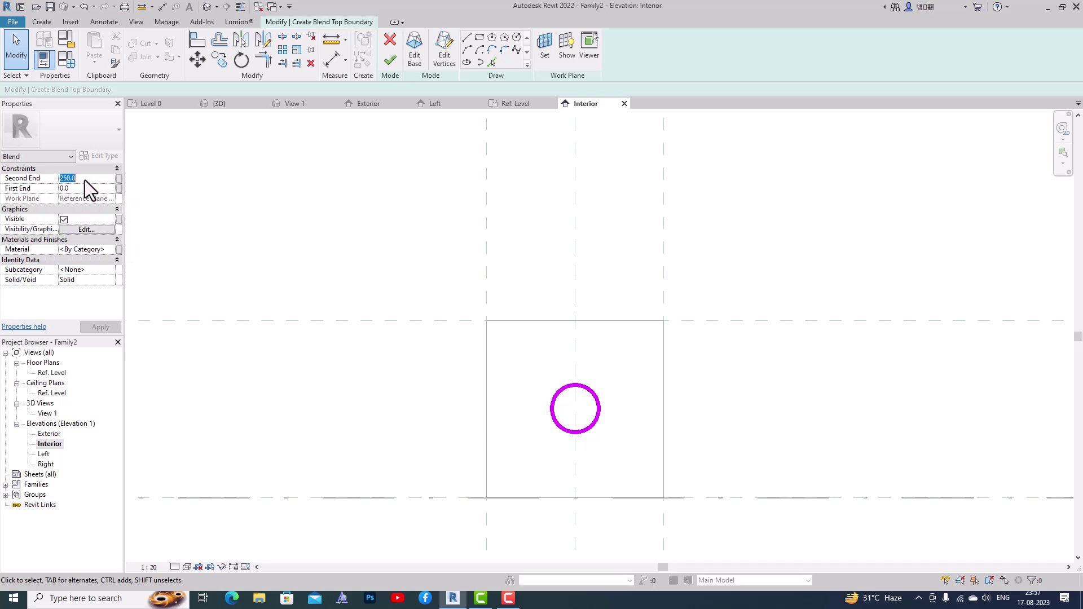
type("100")
key("Return")
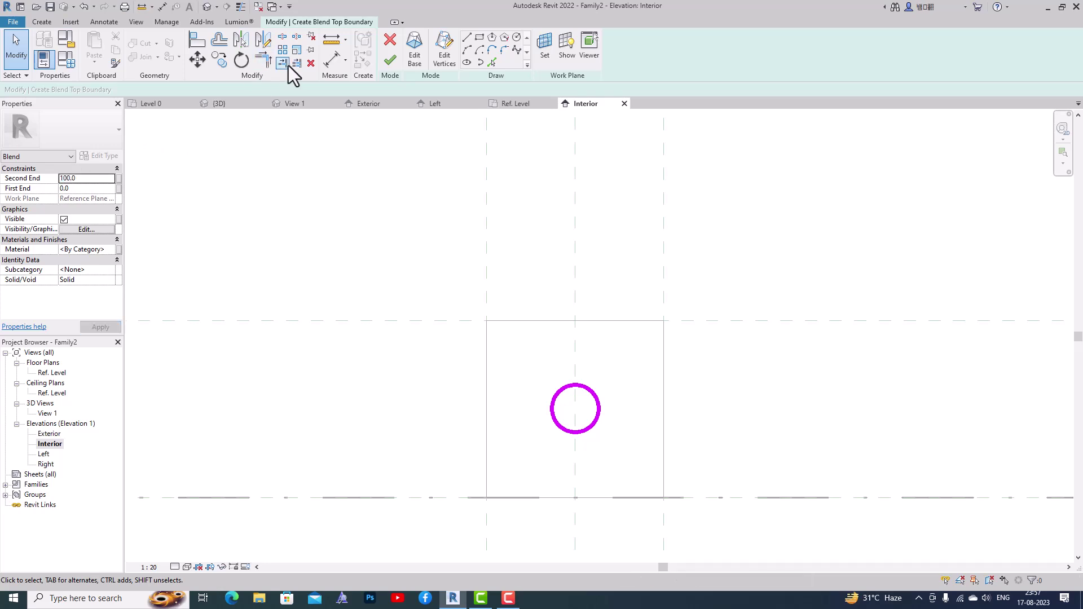
Finish the blend sketch and reselect the completed blend.
left_click(415, 56)
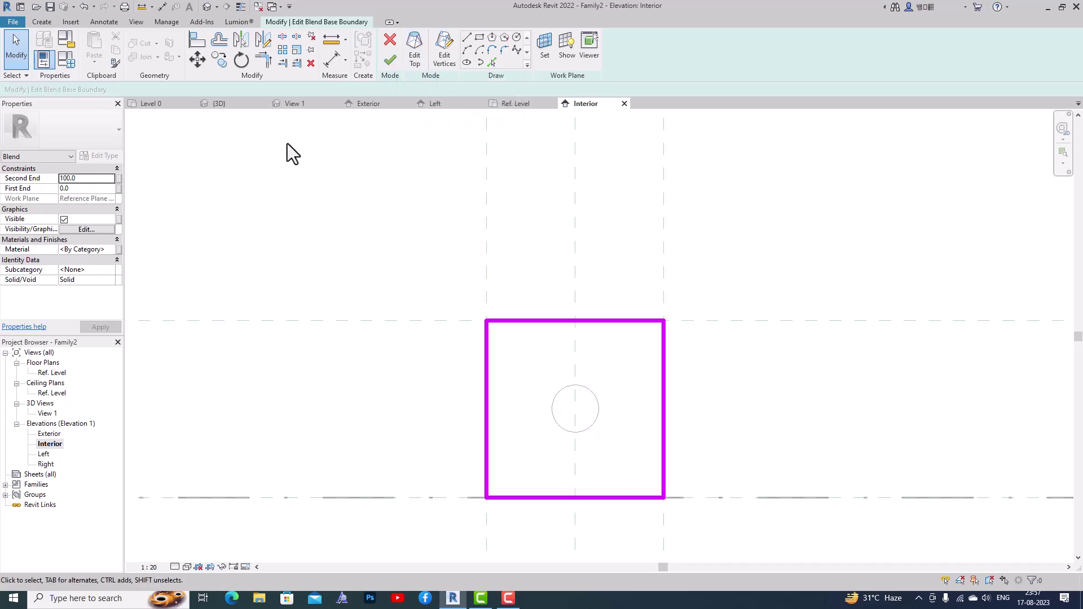
left_click(389, 59)
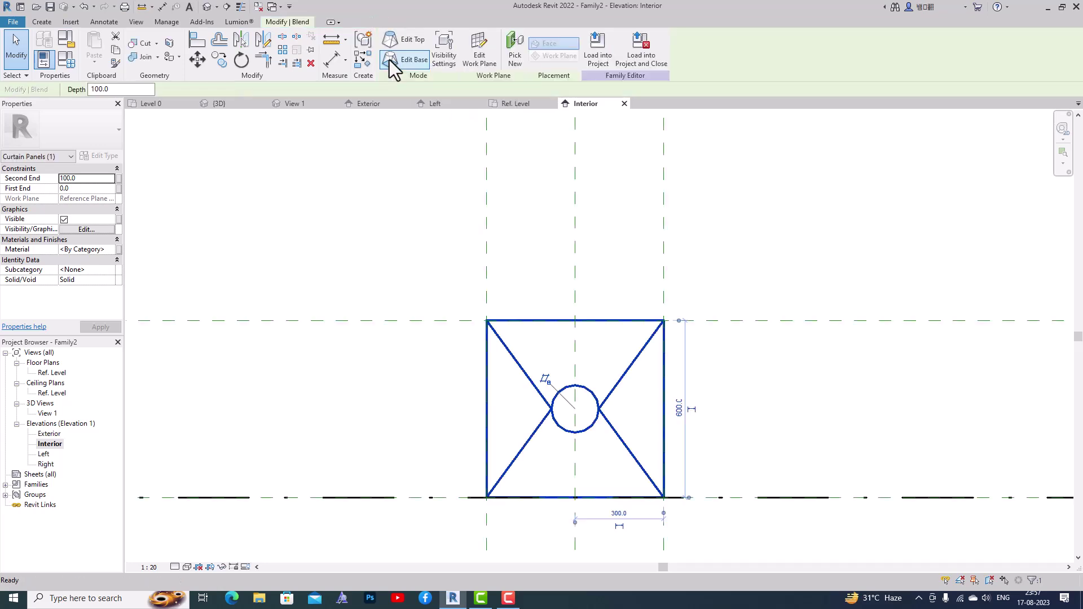
left_click(761, 402)
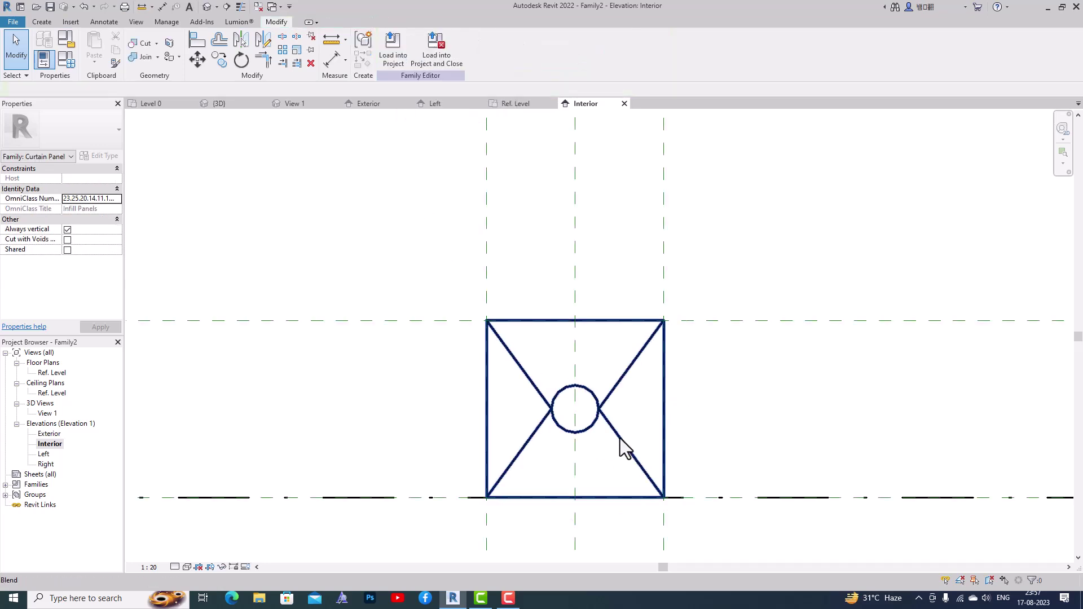
left_click(623, 443)
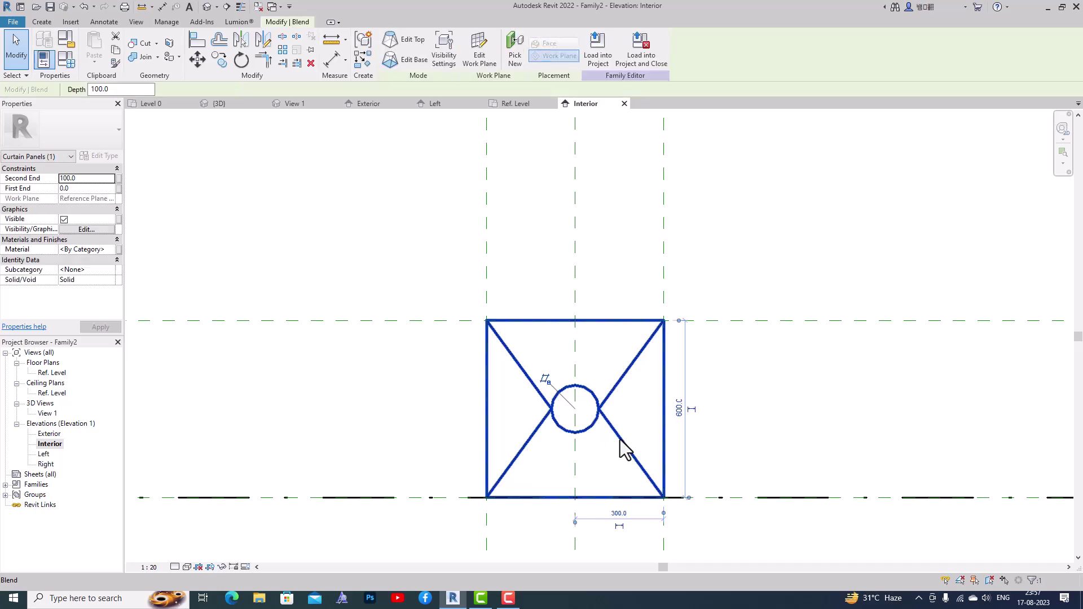
Open the blend's Material browser and Associate Family Parameter dialog, closing both unchanged.
left_click(111, 252)
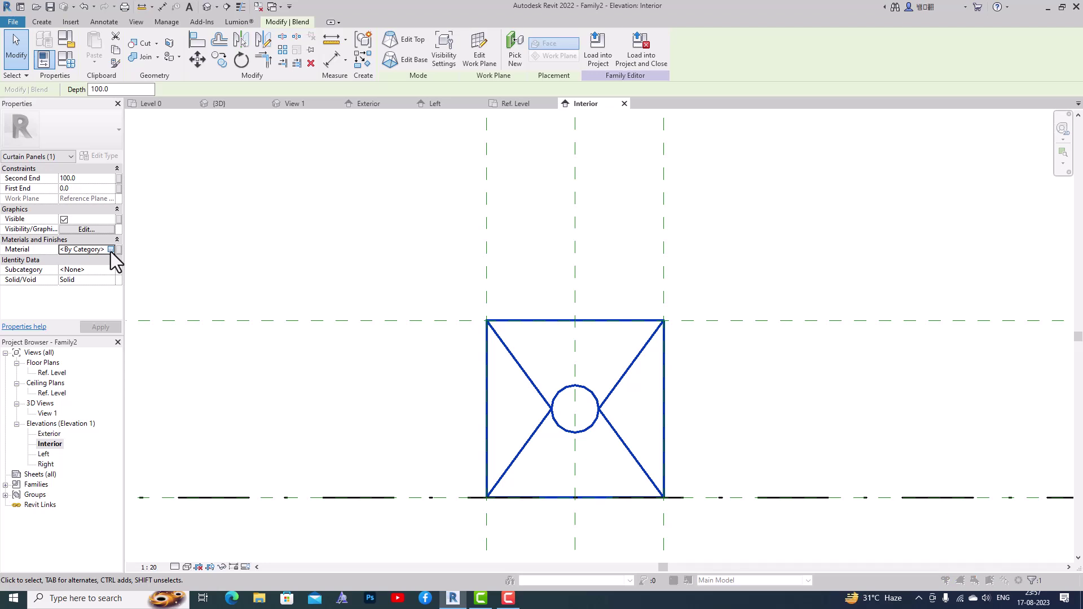
left_click(112, 250)
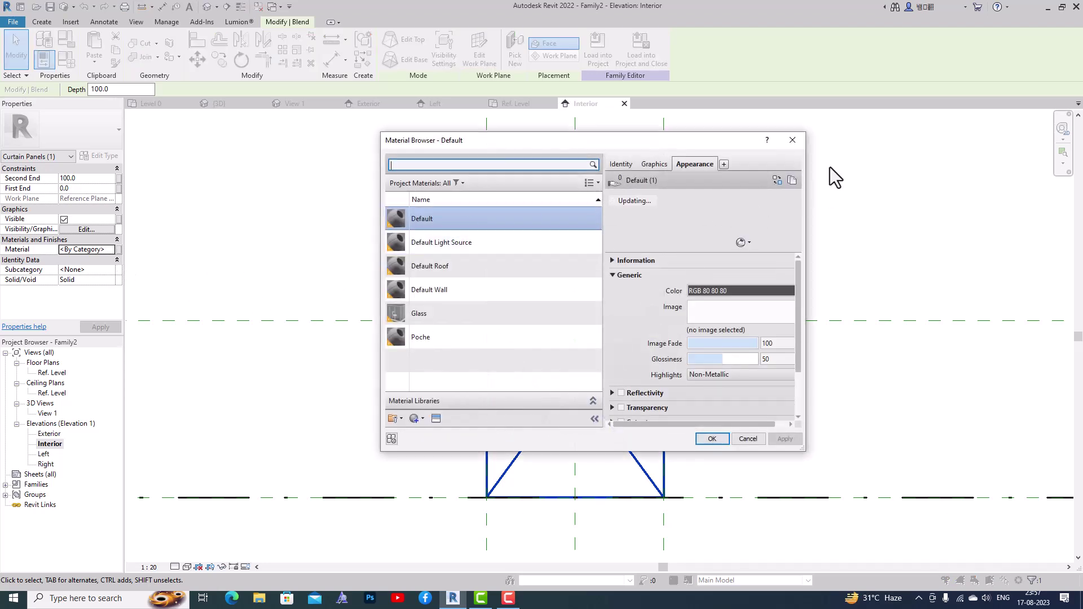
left_click(792, 140)
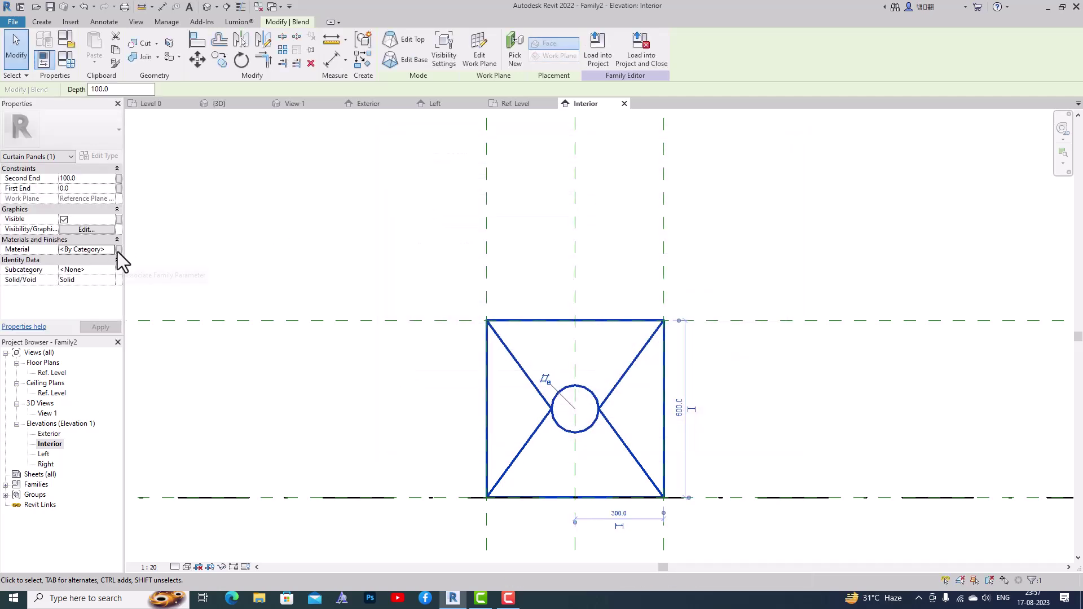
left_click(118, 250)
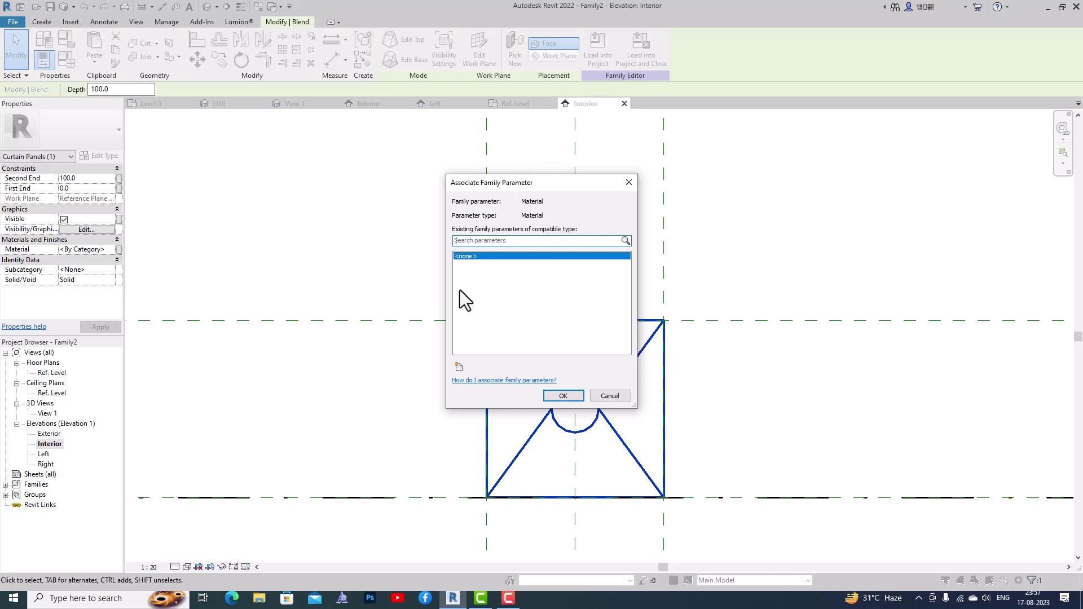
left_click(630, 185)
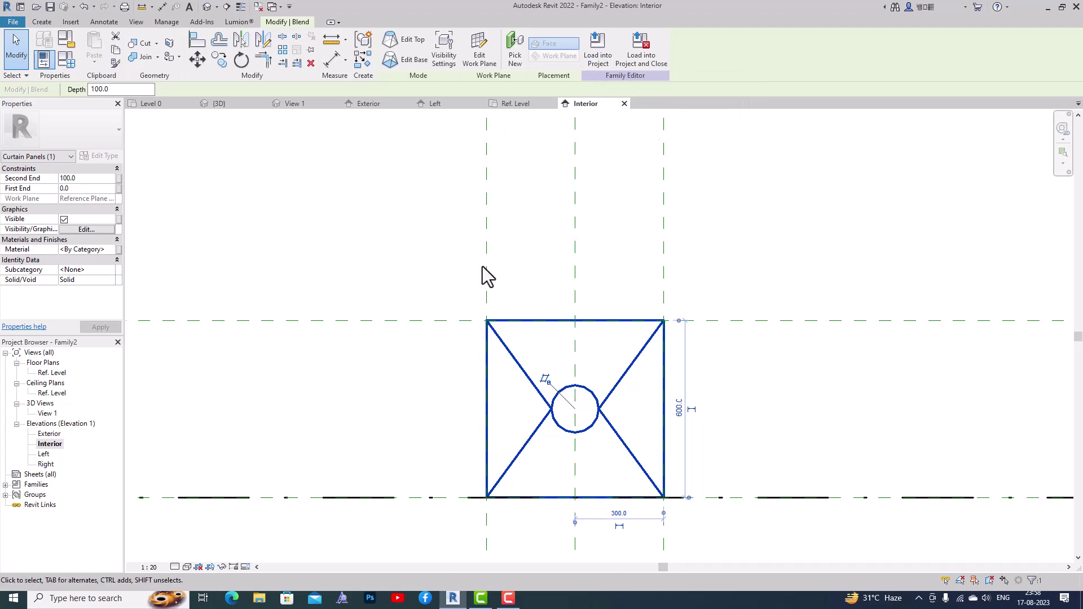
Load Family2 into the project and select the curtain wall in the default 3D view.
left_click(599, 57)
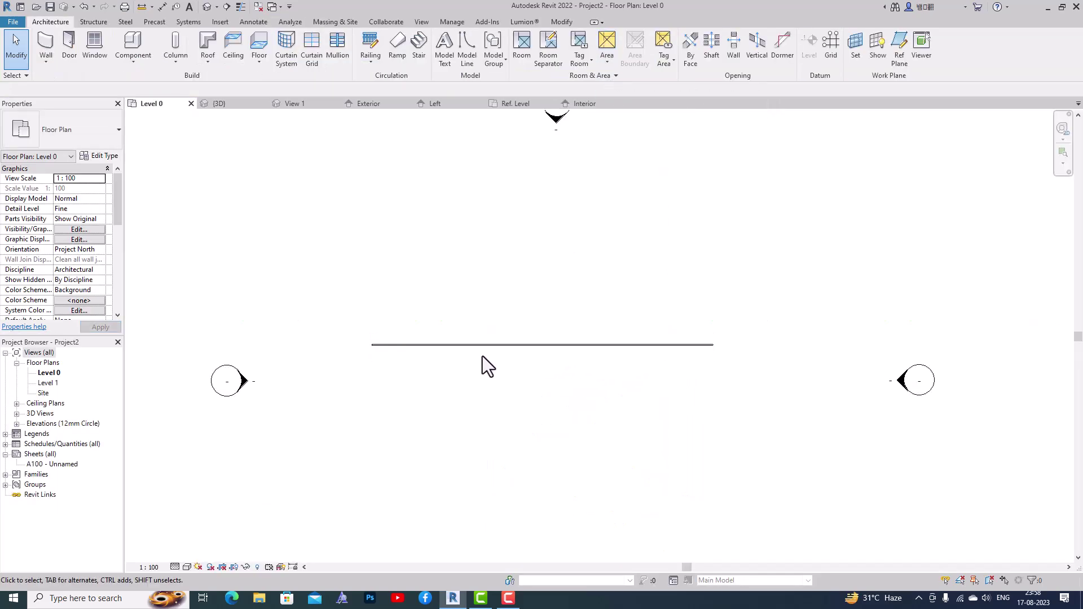
left_click(208, 7)
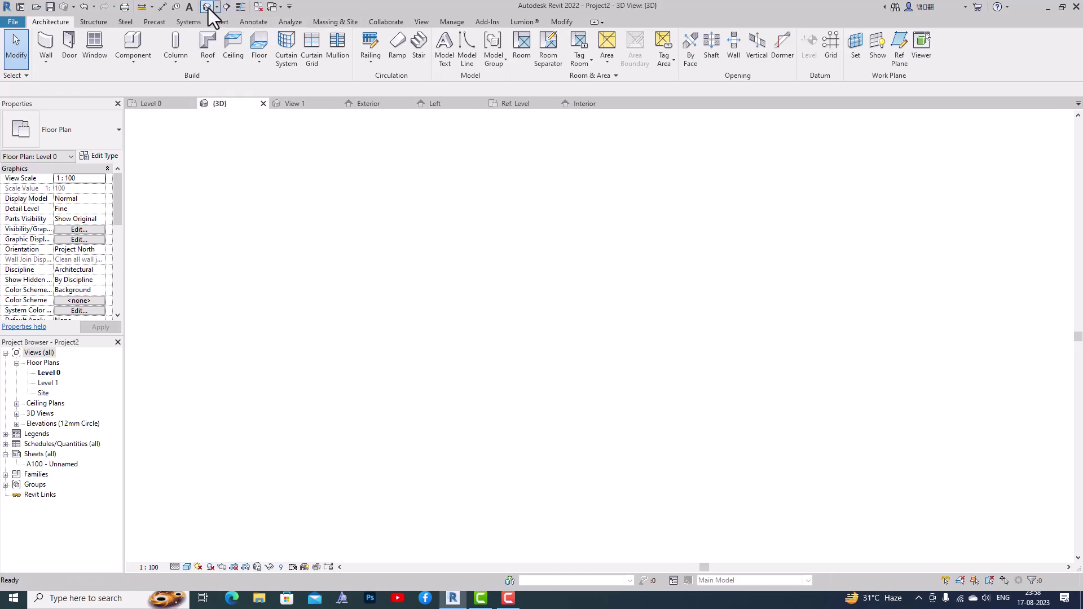
left_click(507, 285)
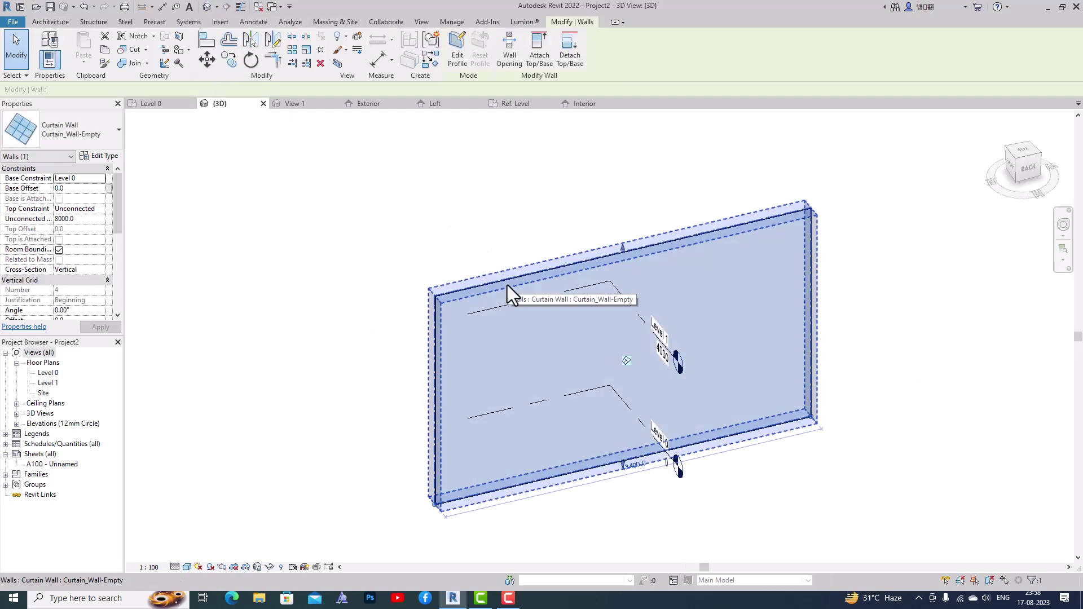
Duplicate the wall type as Curtain_Wall-Empty 2 with Function set to Interior.
left_click(102, 159)
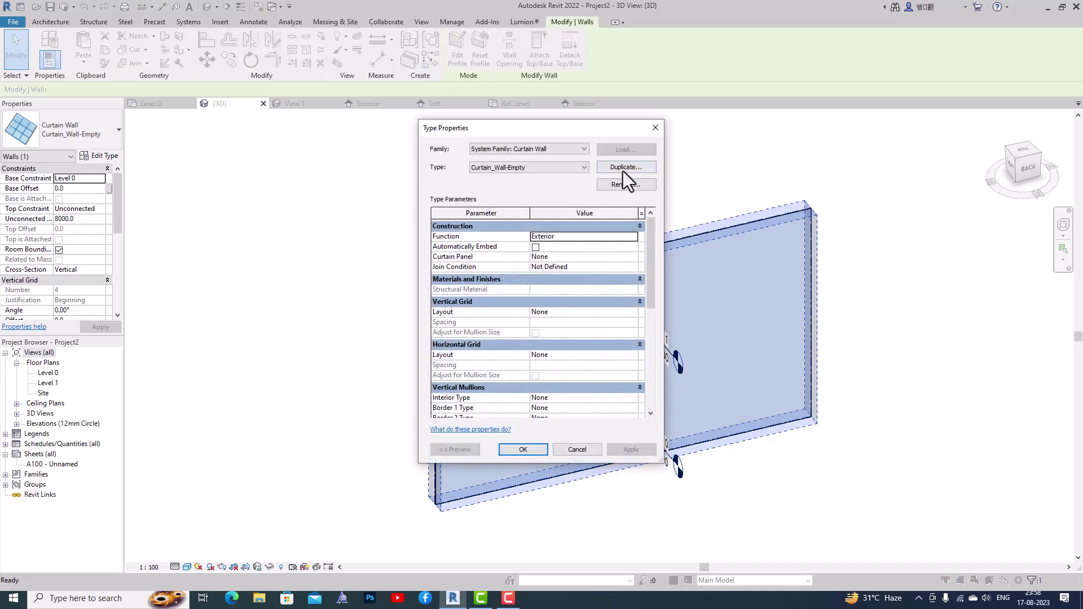
left_click(622, 167)
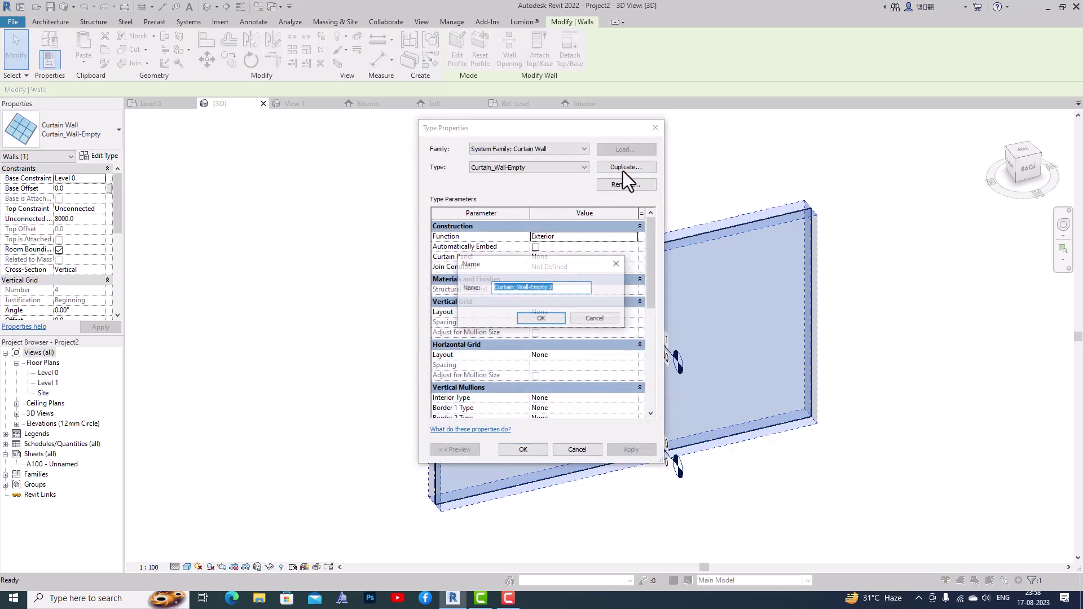
left_click(544, 317)
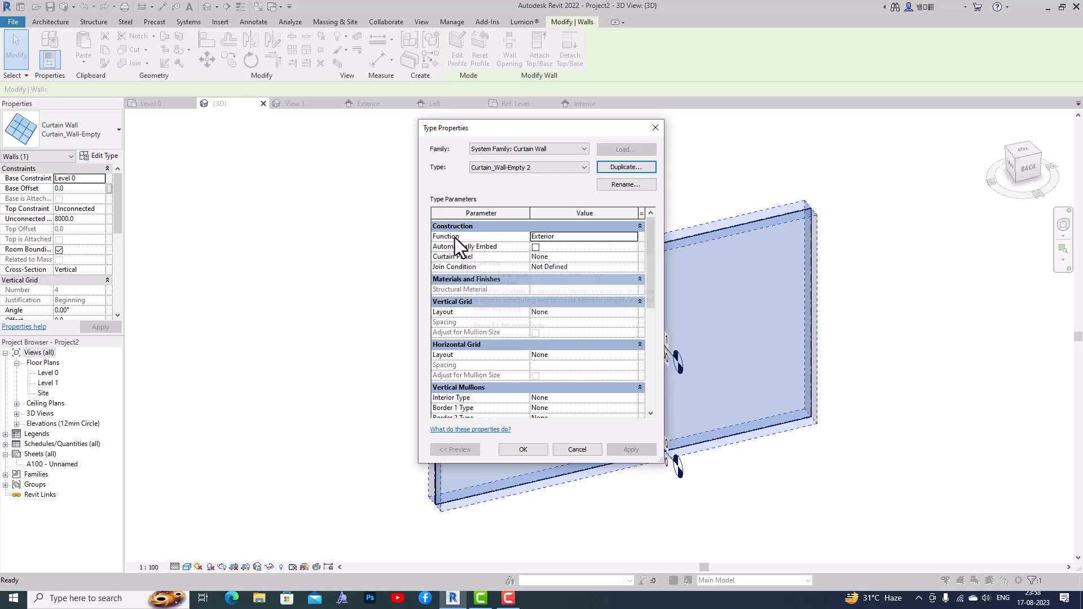
left_click(570, 237)
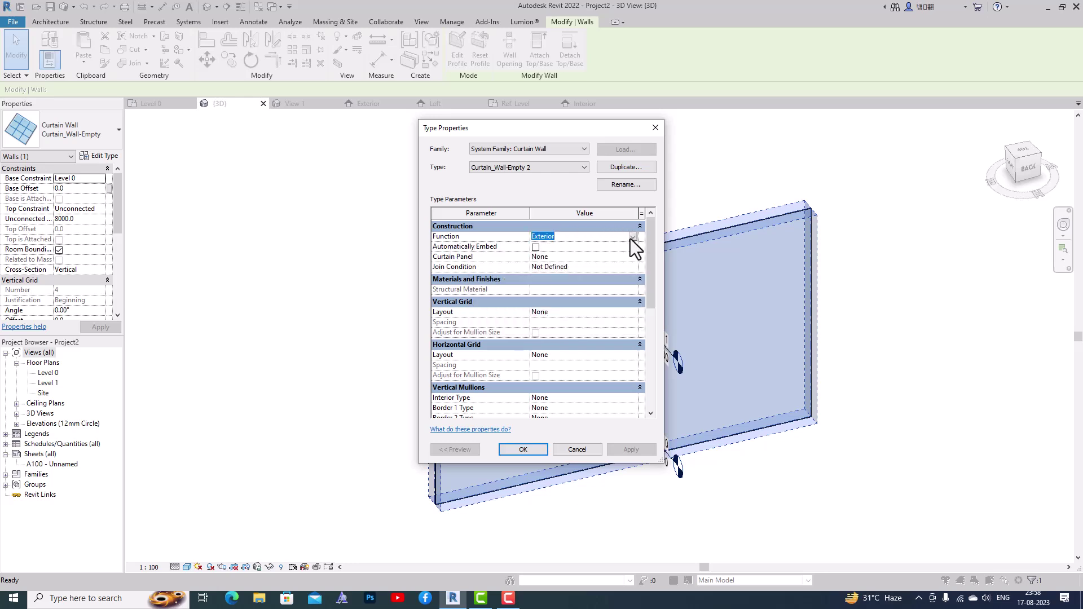
left_click(632, 237)
left_click(558, 248)
Set vertical and horizontal grid layouts to Fixed Distance with 600 spacing.
left_click(553, 316)
left_click(630, 313)
left_click(572, 332)
left_click(558, 323)
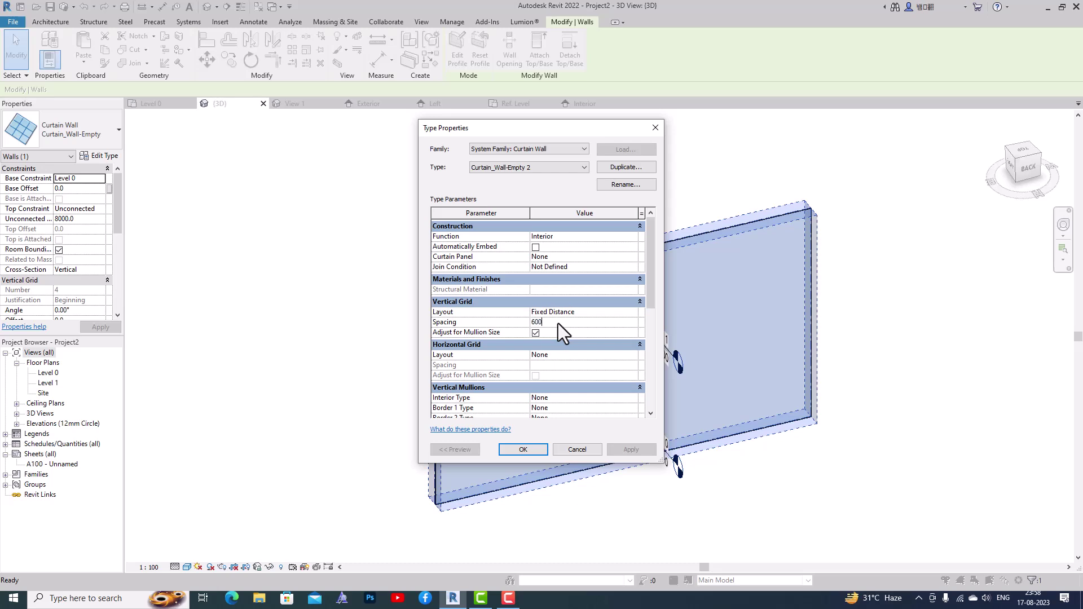
left_click(564, 354)
left_click(632, 355)
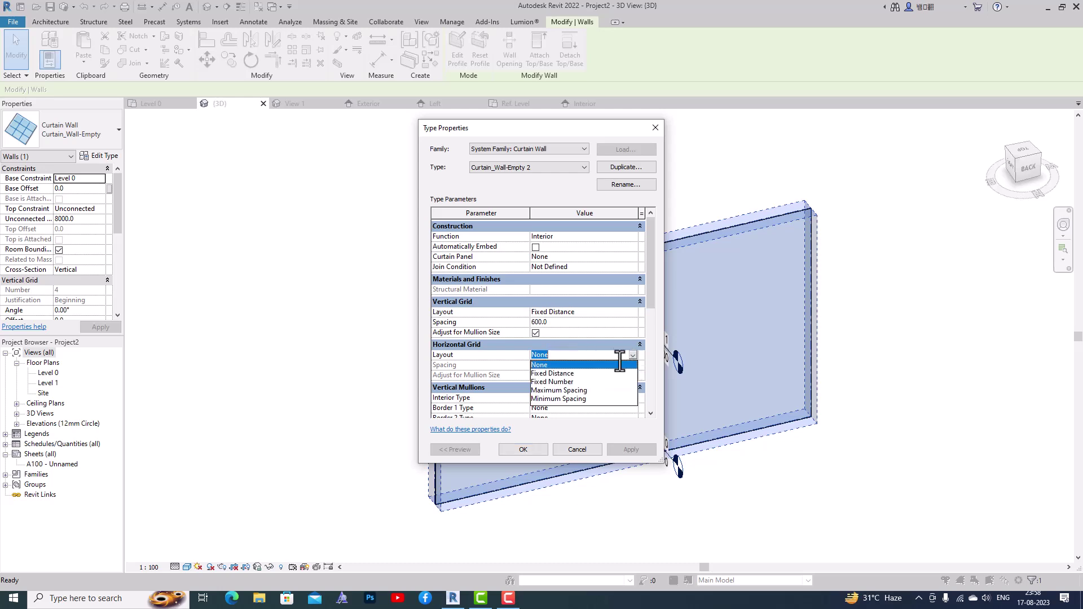
left_click(570, 373)
left_click(570, 368)
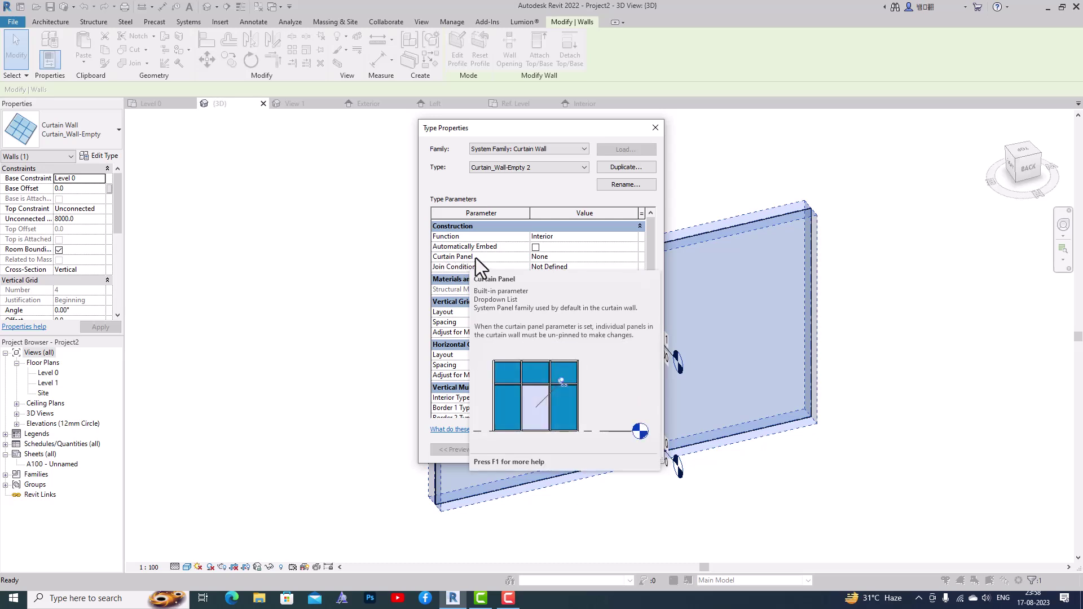
Set the Curtain Panel to Family2 : Family2 and apply the type changes.
left_click(558, 257)
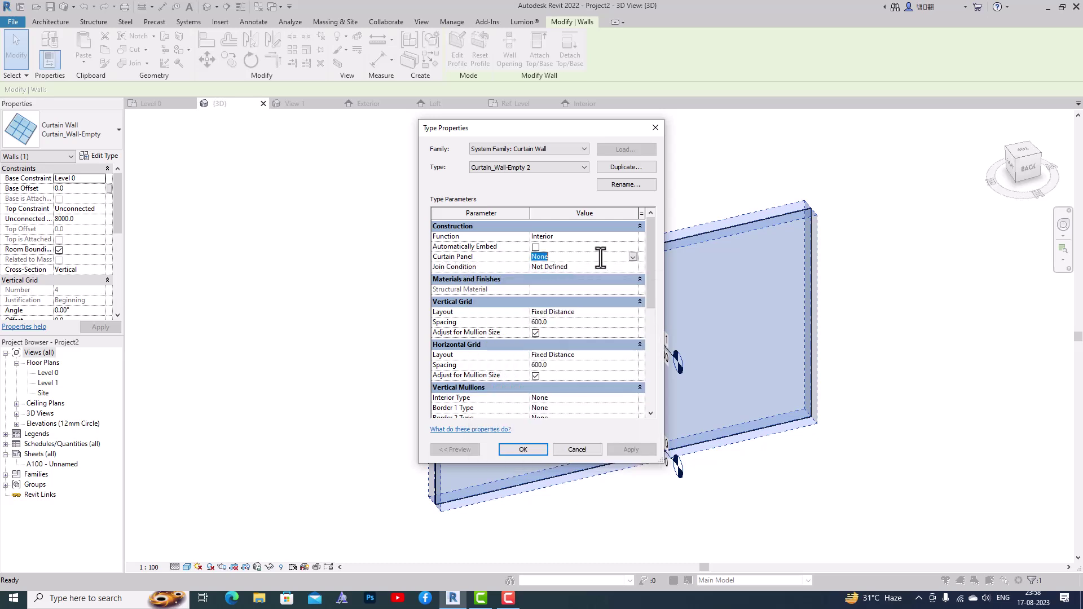
left_click(632, 256)
scroll(644, 290, "down", 6)
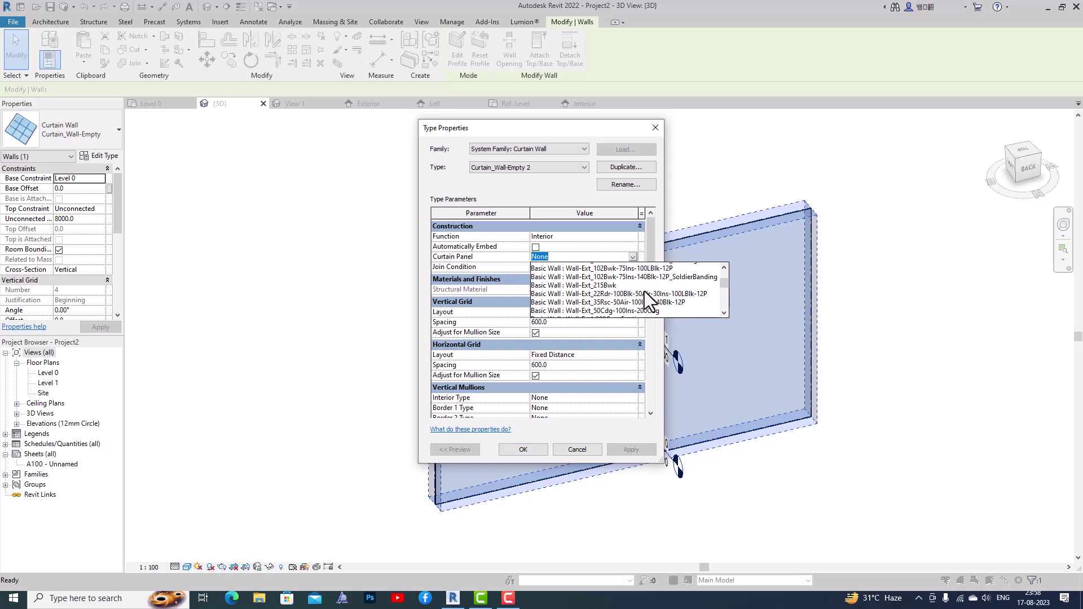
scroll(644, 291, "down", 5)
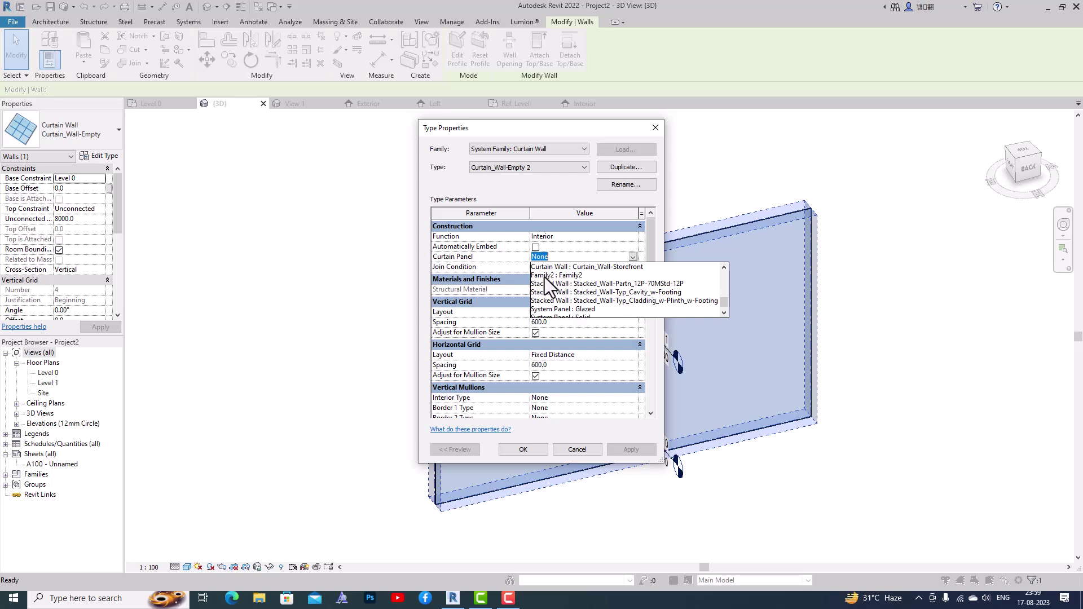
left_click(544, 276)
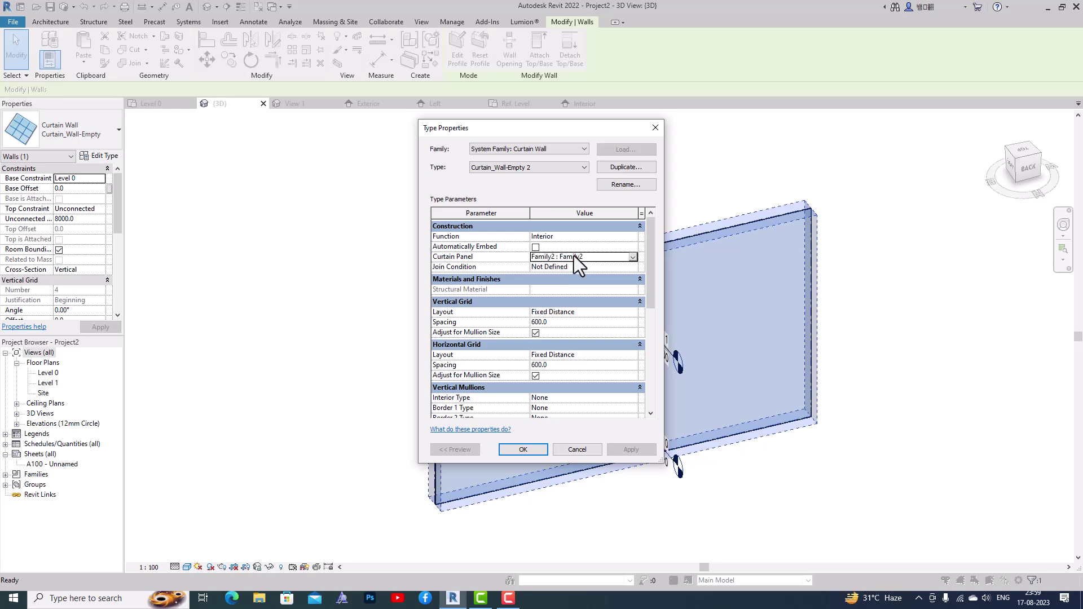
left_click(524, 449)
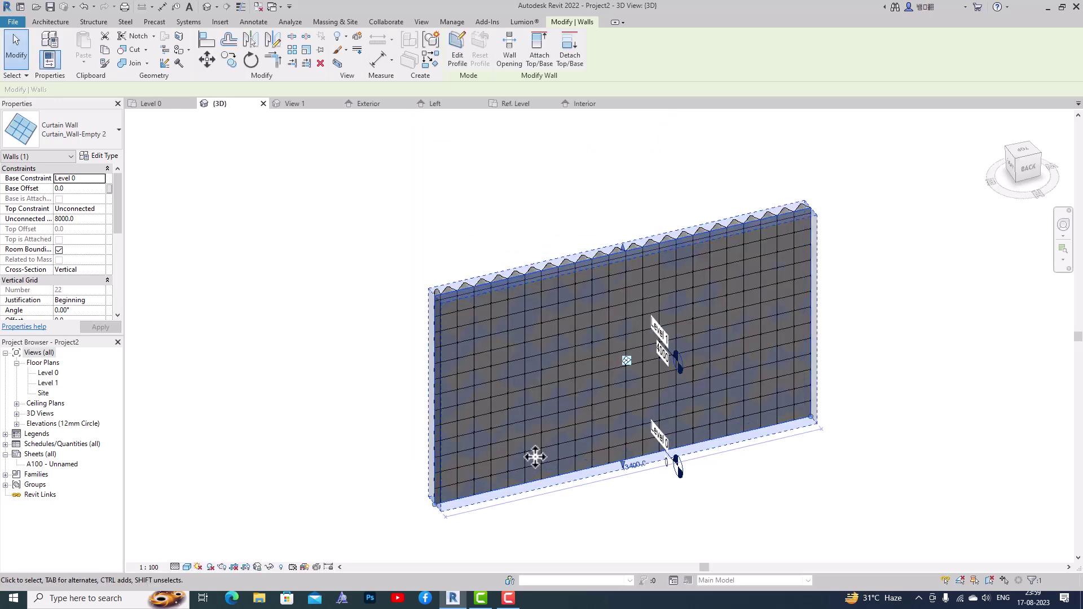
Orbit and zoom around the pyramid-panelled straight wall, then switch to the Level 0 floor plan.
left_click(598, 510)
scroll(445, 328, "up", 2)
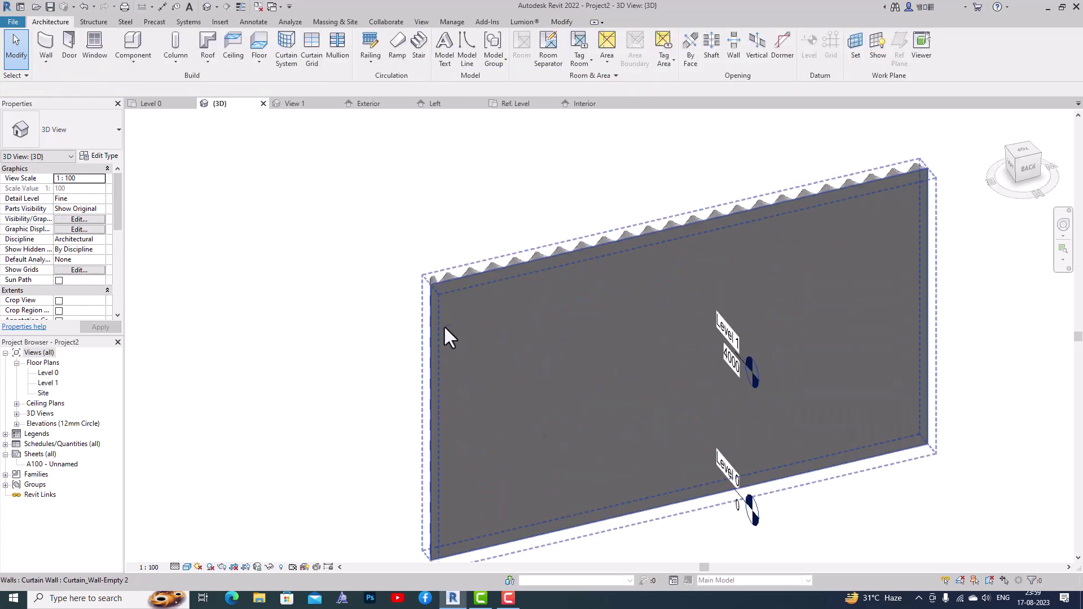
mouse_move(1023, 175)
left_mouse_down()
mouse_move(1037, 195)
mouse_move(142, 169)
mouse_move(625, 167)
left_mouse_up()
scroll(464, 237, "up", 4)
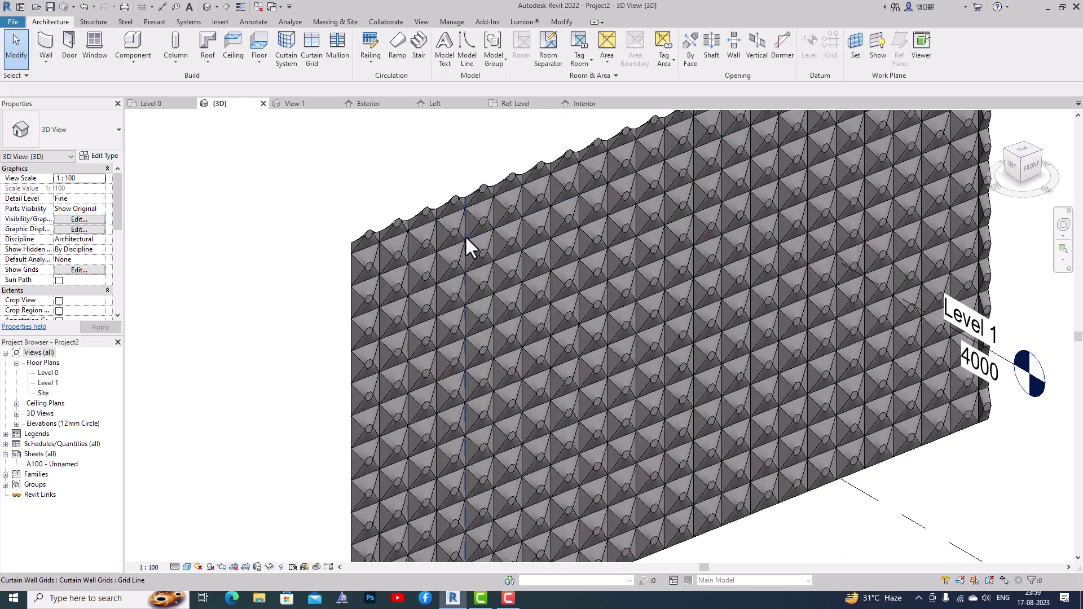
scroll(527, 257, "down", 4)
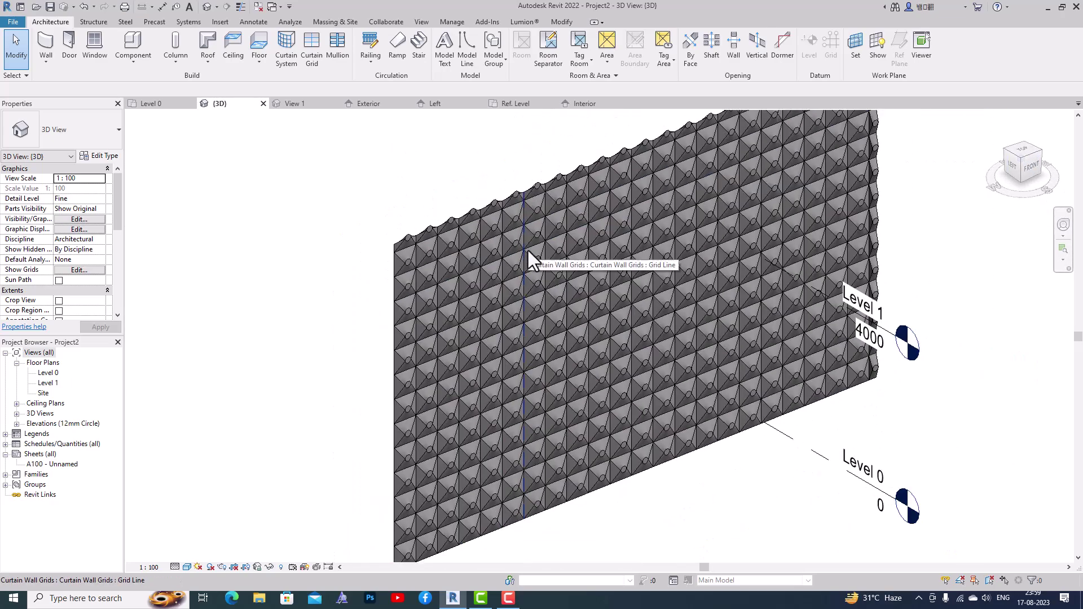
scroll(344, 278, "down", 2)
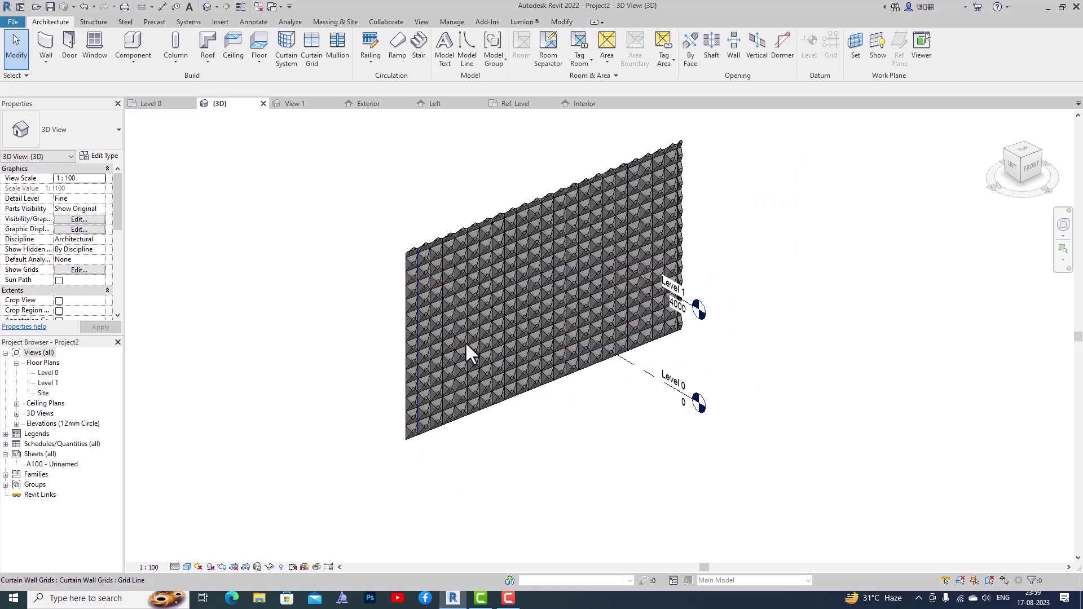
scroll(740, 279, "up", 2)
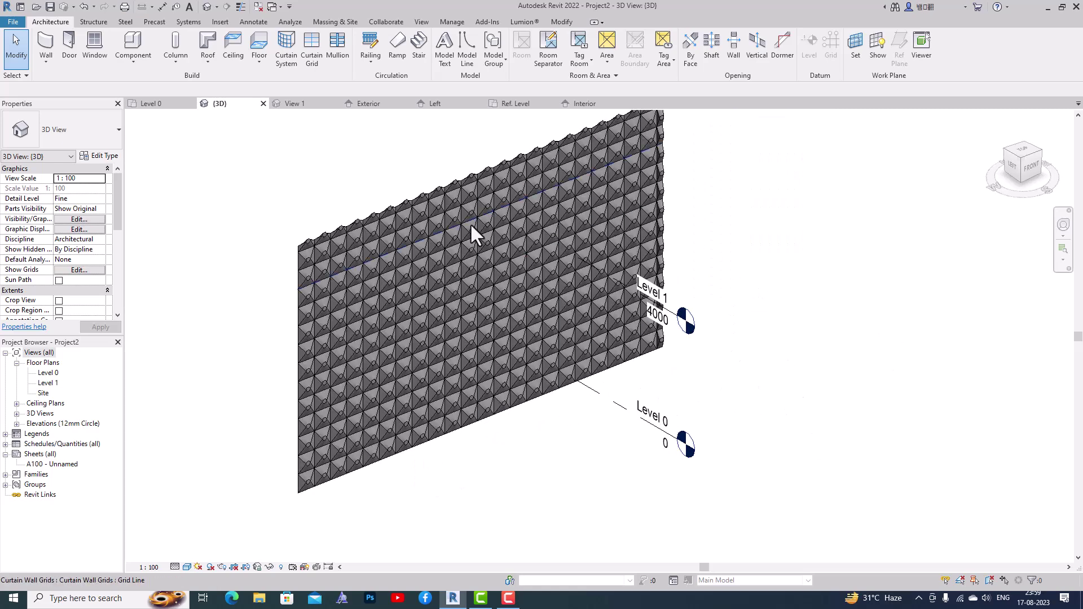
scroll(362, 310, "down", 1)
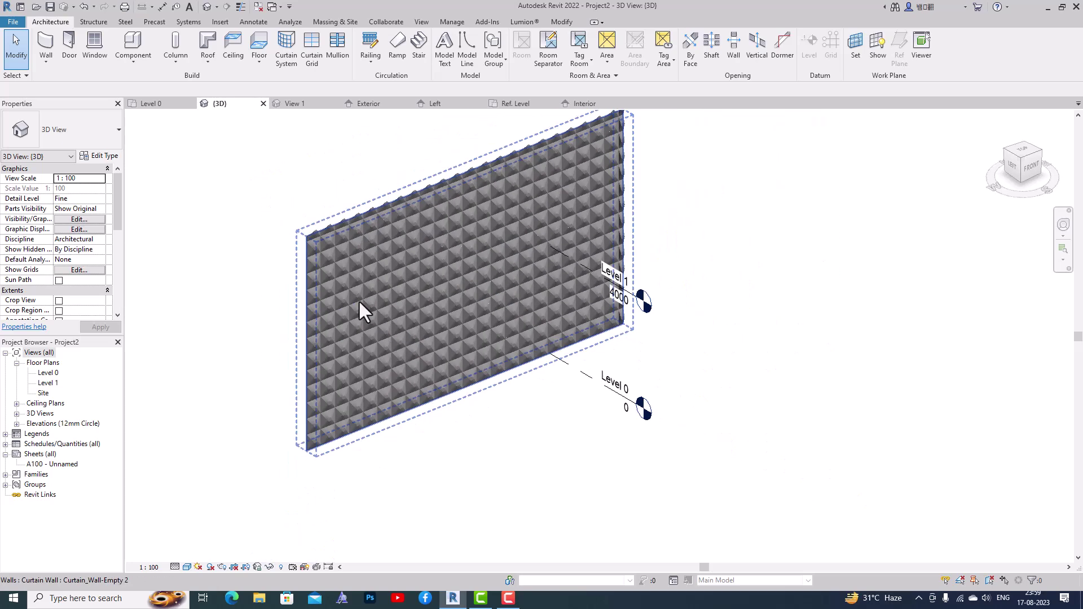
double_click(63, 374)
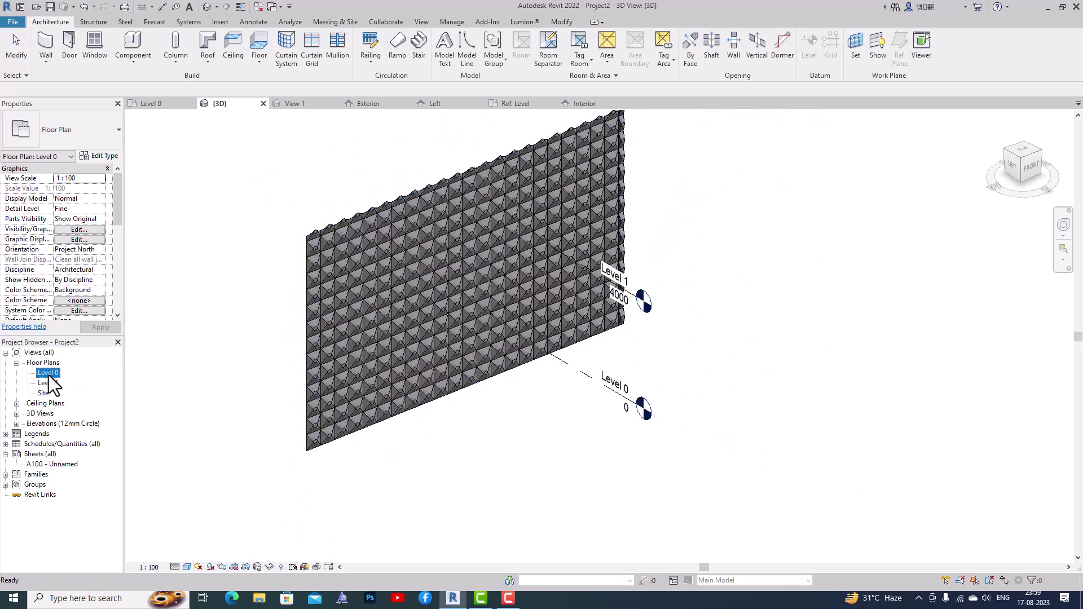
Start a Curtain_Wall-Exterior_Glazing wall using the Start-End-Radius Arc draw option.
left_click(49, 44)
left_click(62, 141)
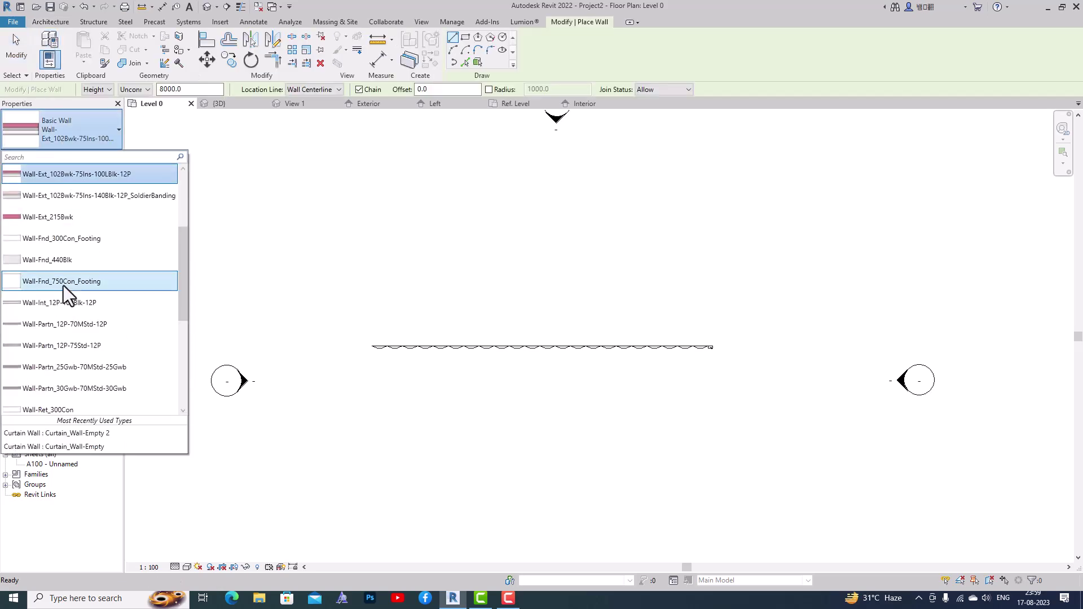
scroll(63, 285, "down", 4)
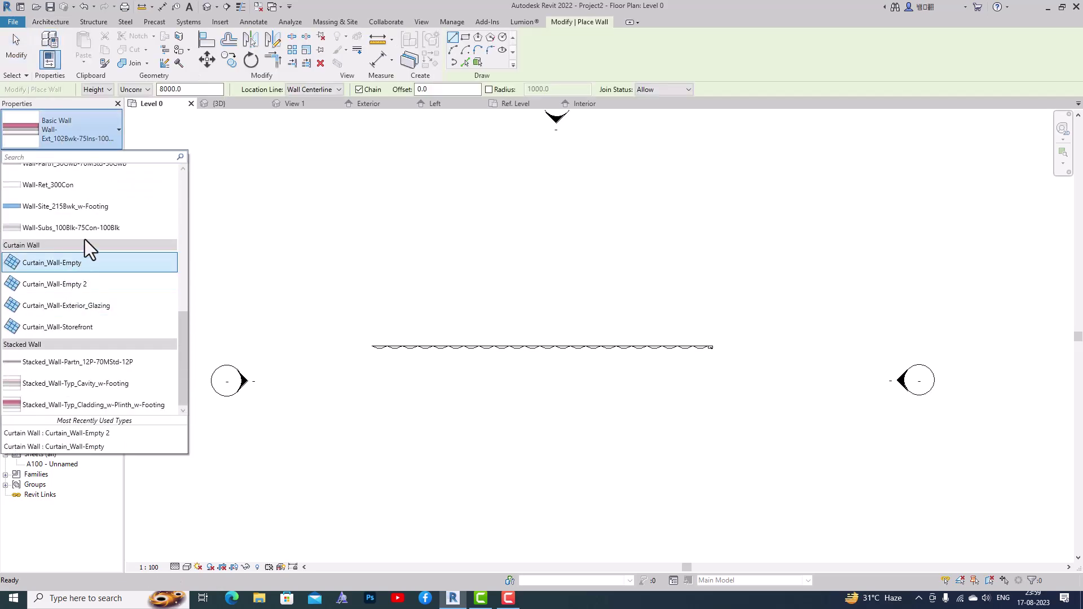
left_click(71, 306)
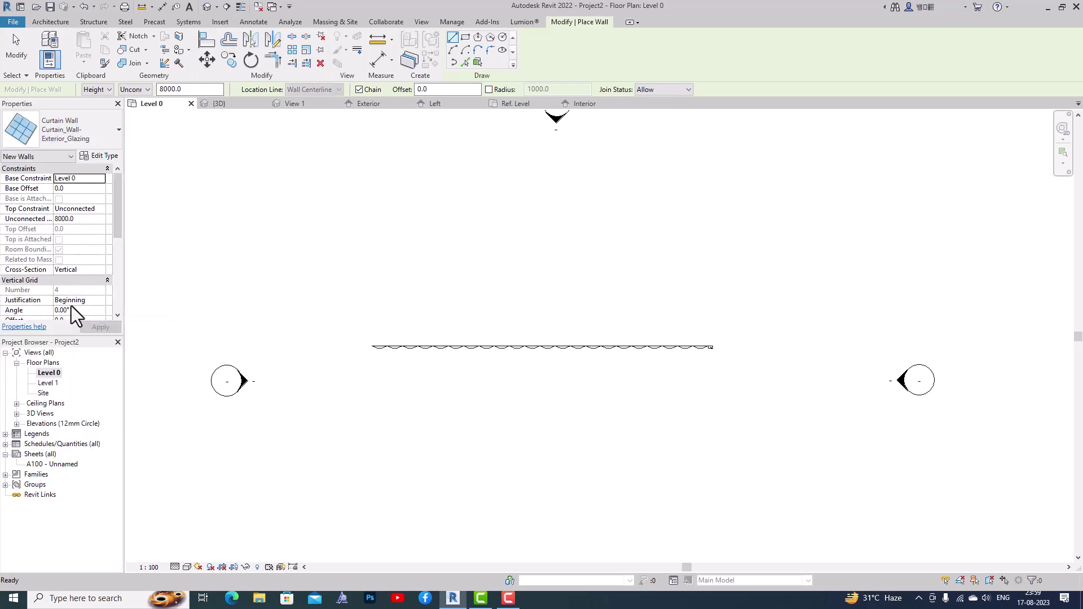
left_click(453, 50)
scroll(496, 379, "down", 2)
Draw two chained arcs forming an S-curve beside the straight wall, then view it in Default 3D.
left_click(614, 443)
left_click(810, 442)
left_click(759, 494)
left_click(968, 420)
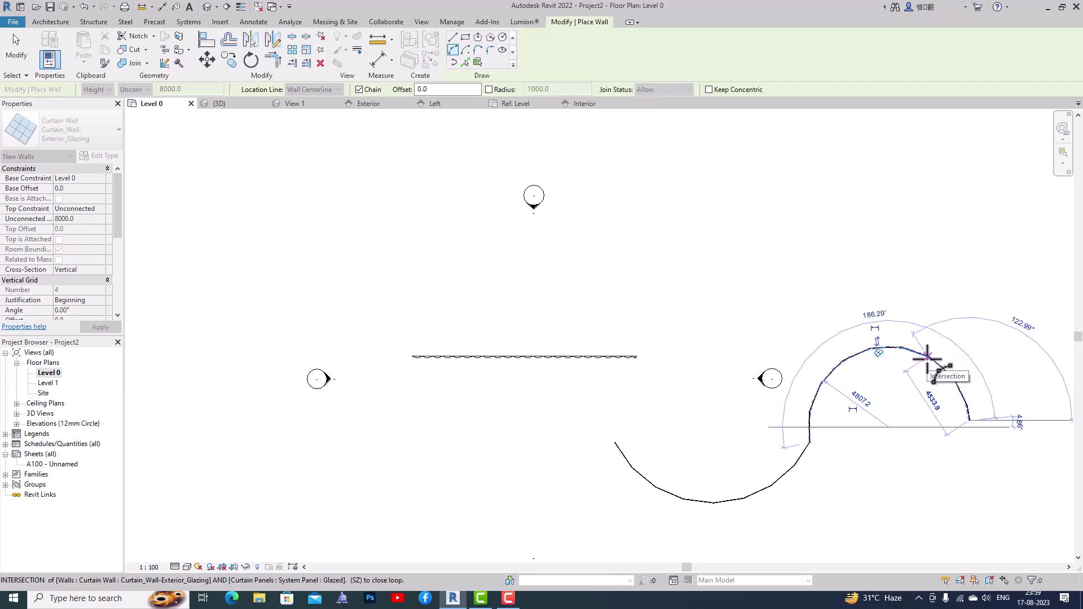
key("Escape")
key("Escape")
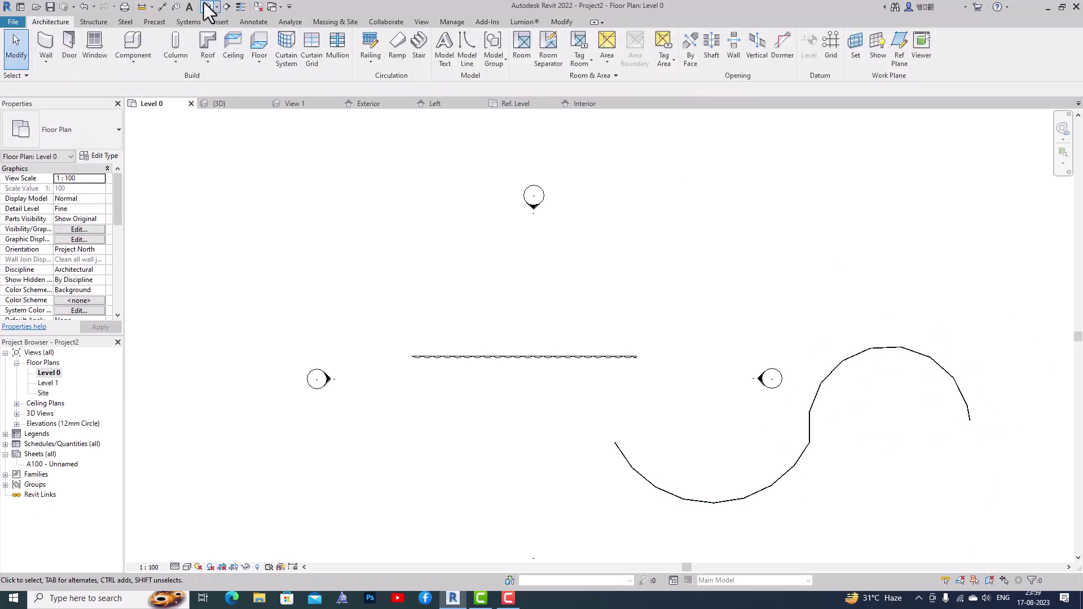
left_click(206, 6)
scroll(389, 355, "down", 3)
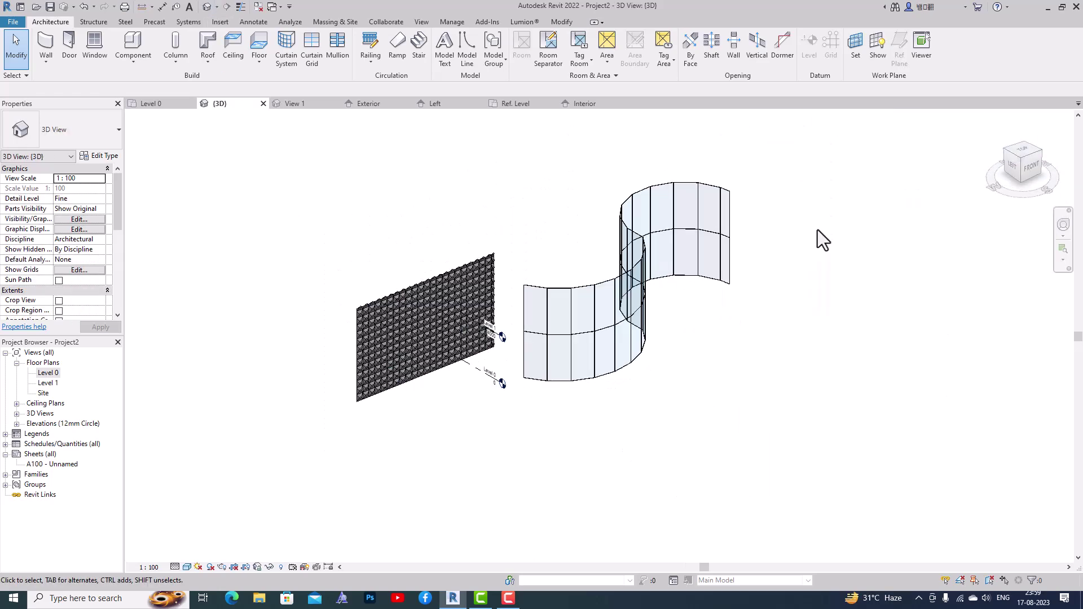
In the Front view, pick the pyramid-panelled straight wall as the Match Type Properties source.
left_click(1031, 171)
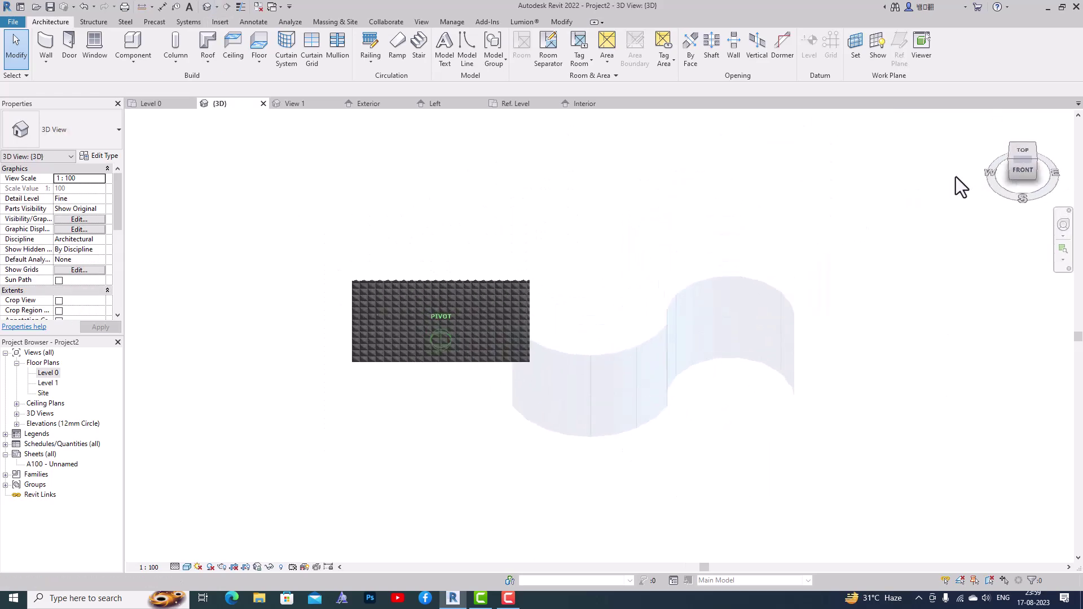
left_click(364, 276)
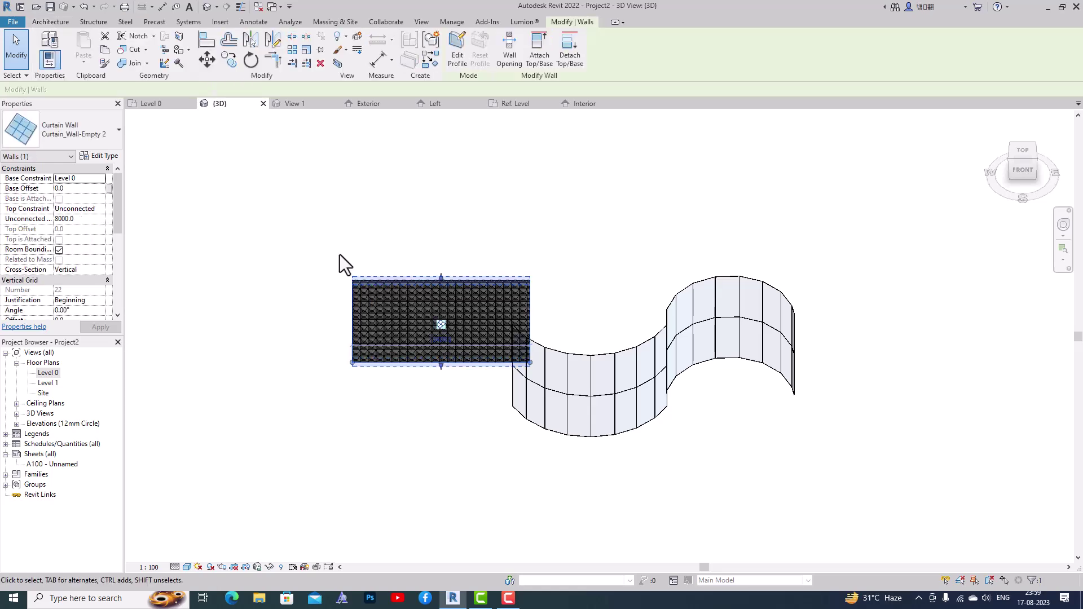
left_click(105, 64)
left_click(453, 304)
Apply the Curtain_Wall-Empty 2 type to both curved wall arcs and exit matching.
left_click(569, 361)
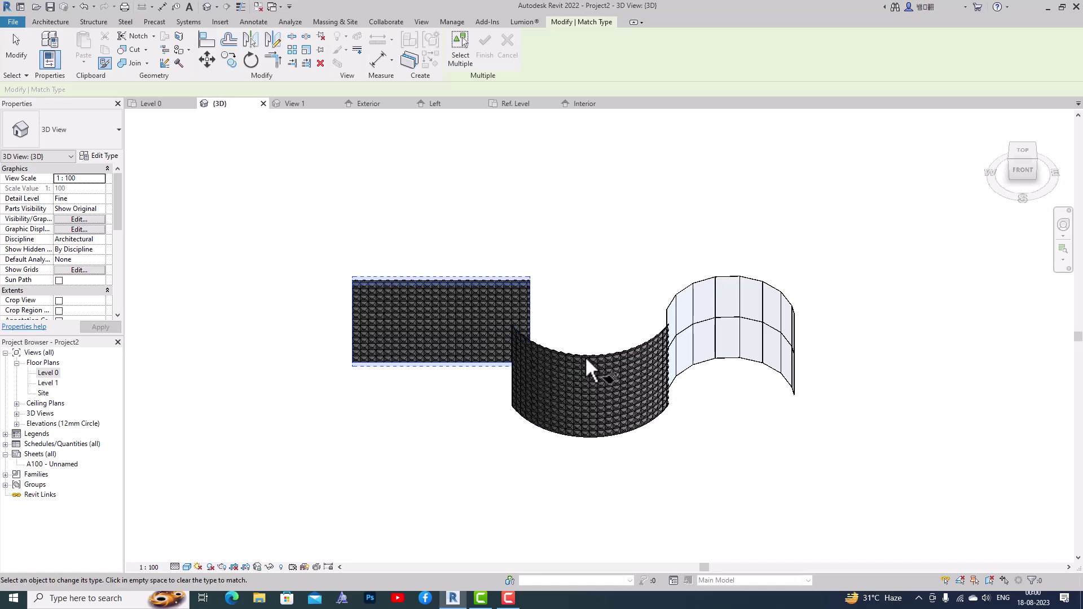
left_click(739, 291)
left_click(835, 276)
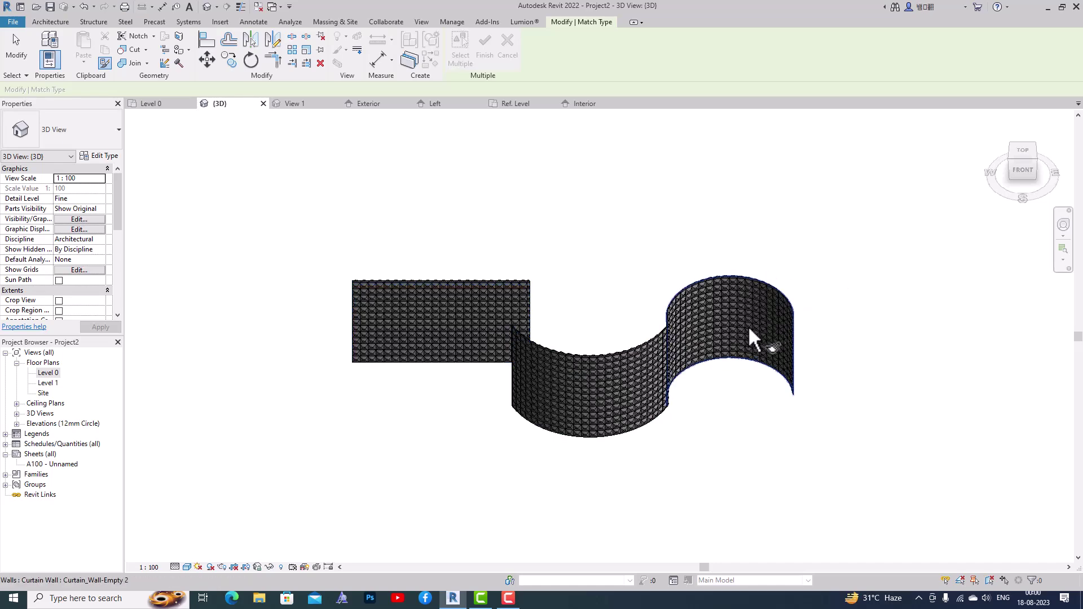
key("Escape")
scroll(721, 350, "up", 4)
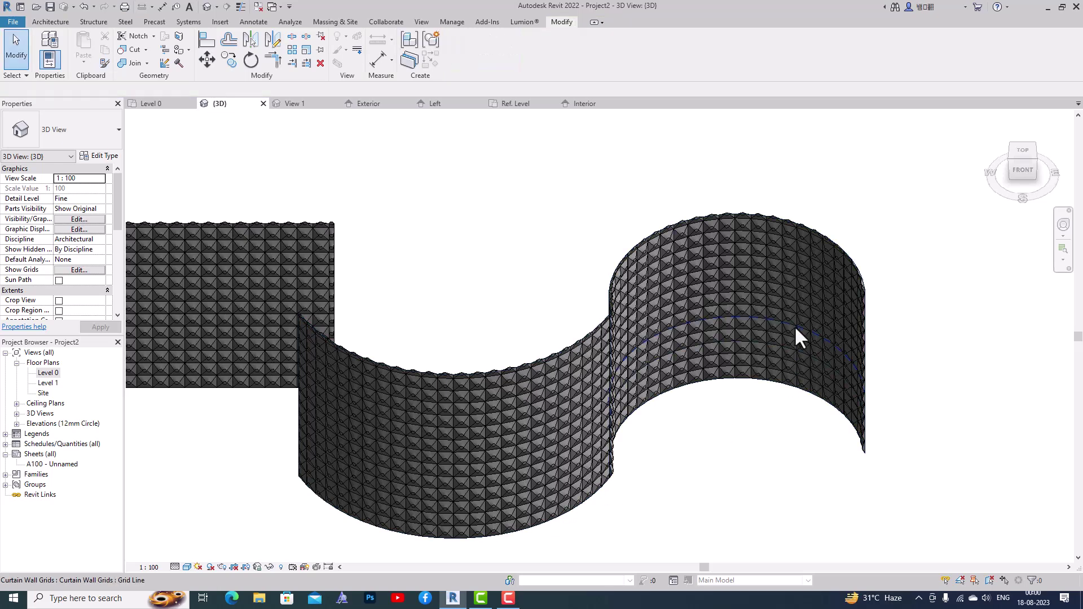
scroll(871, 283, "down", 2)
scroll(460, 330, "down", 1)
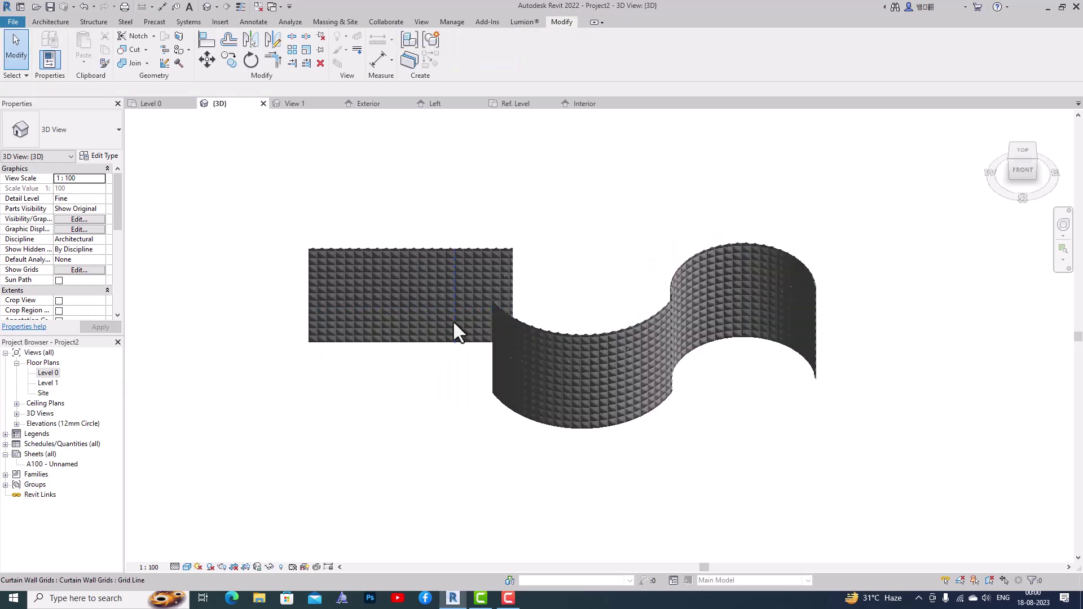
scroll(460, 330, "down", 1)
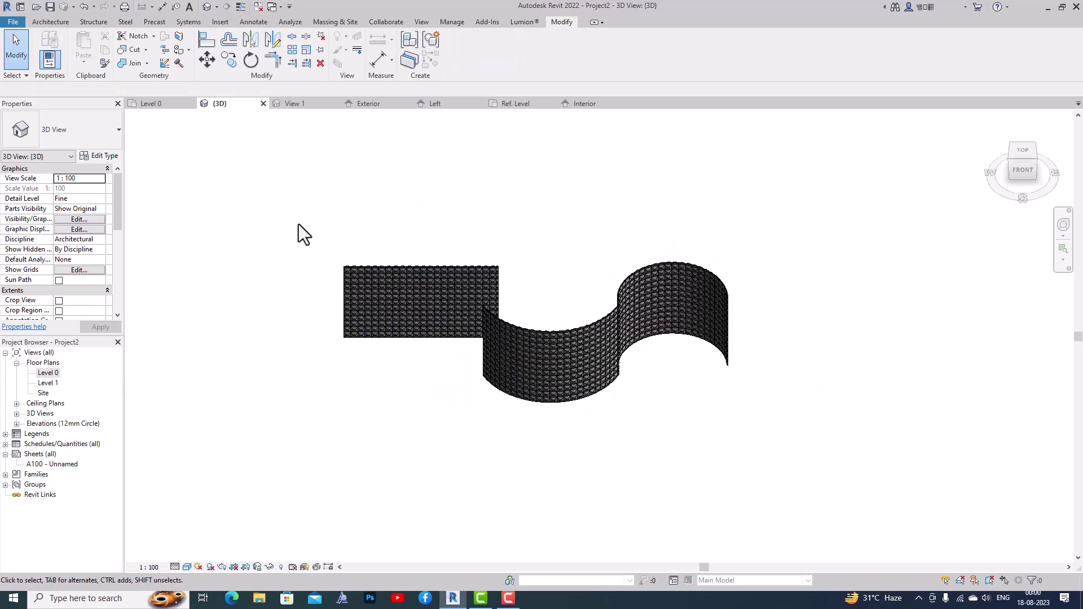